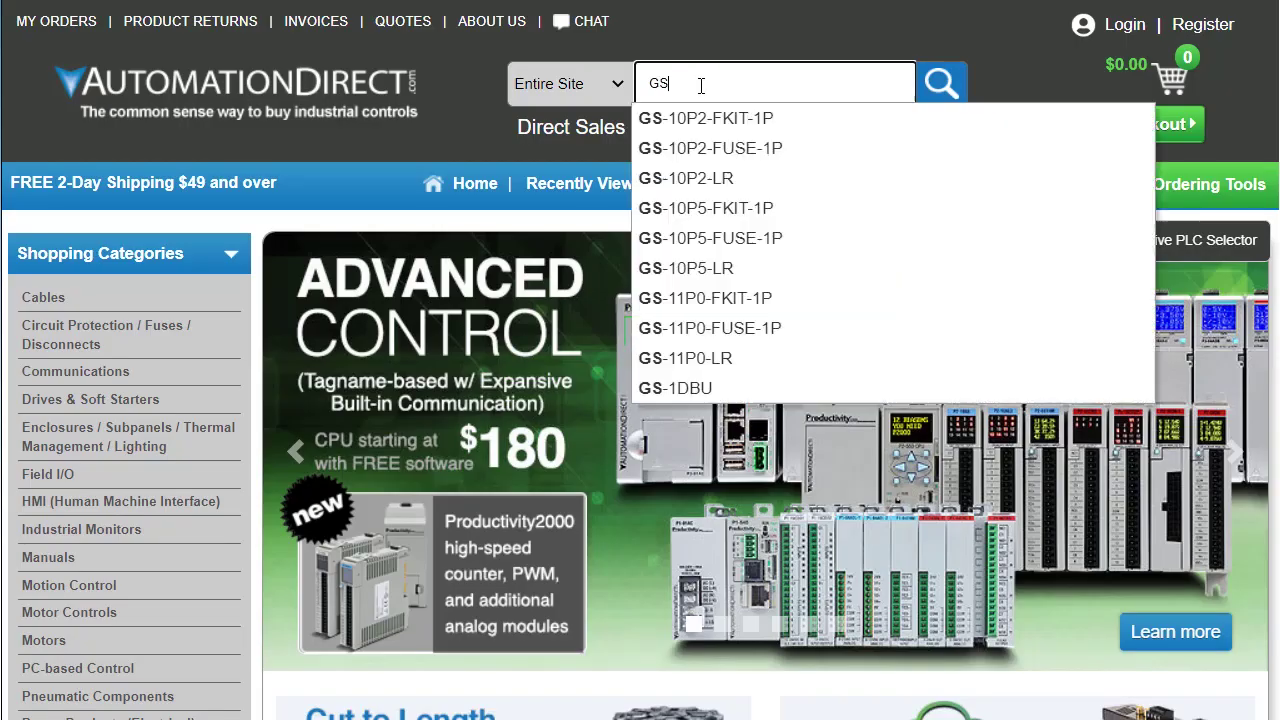
# Search the AutomationDirect site for GSOFT and scroll to the GSOFT and GSOFT2 downloads.
pyautogui.press('Return')
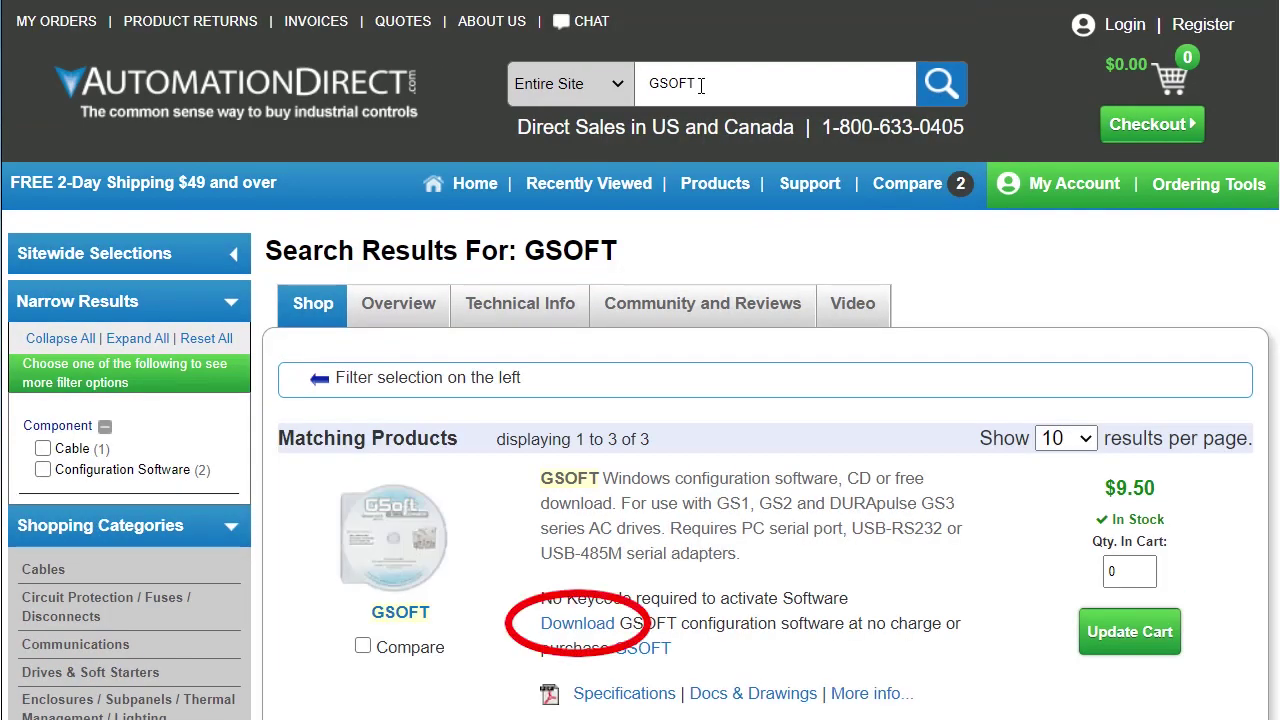
pyautogui.scroll(-5, 713, 140)
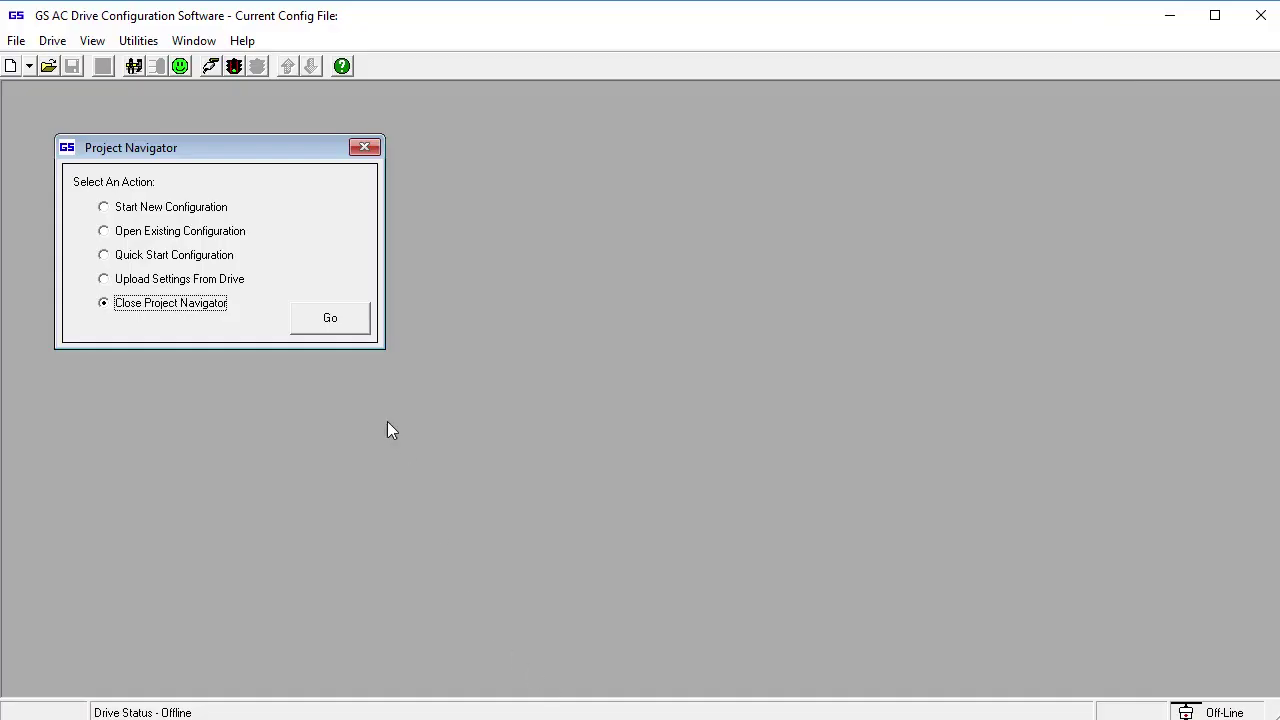
# Bring up GSoft's drive connection settings and look up the USB adapter's COM port in Device Manager.
pyautogui.click(353, 330)
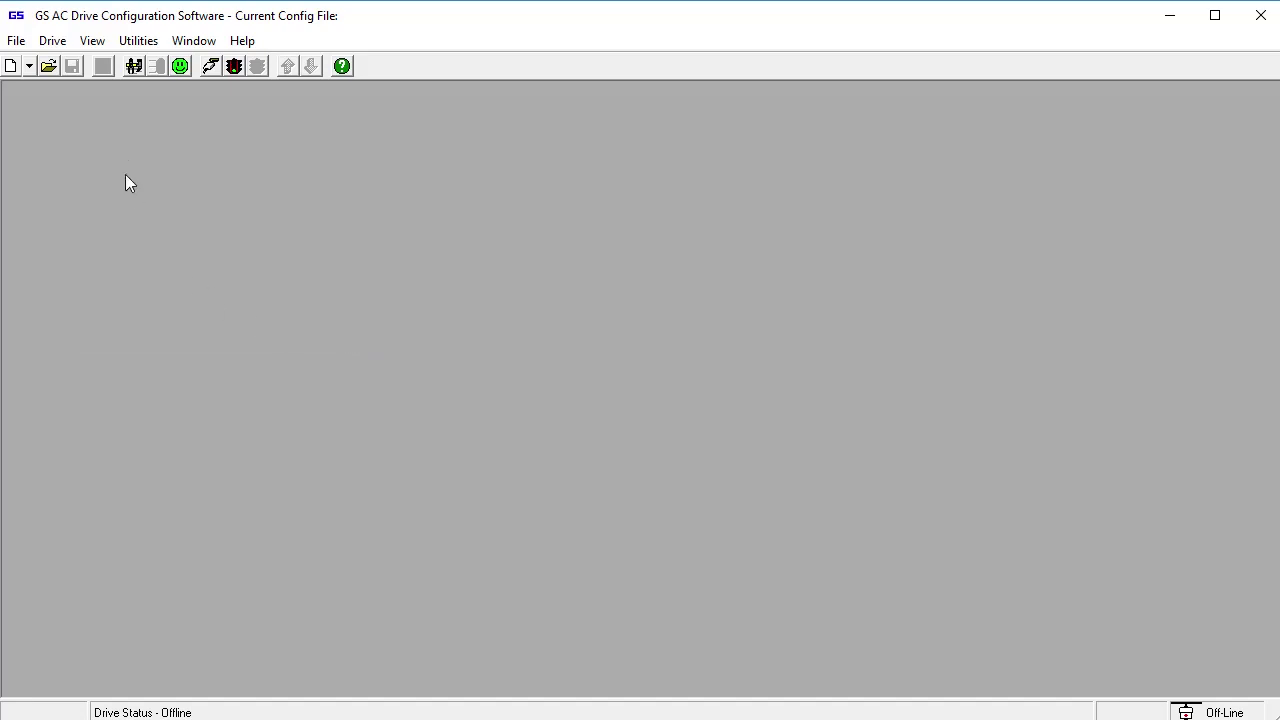
pyautogui.click(52, 40)
pyautogui.click(73, 85)
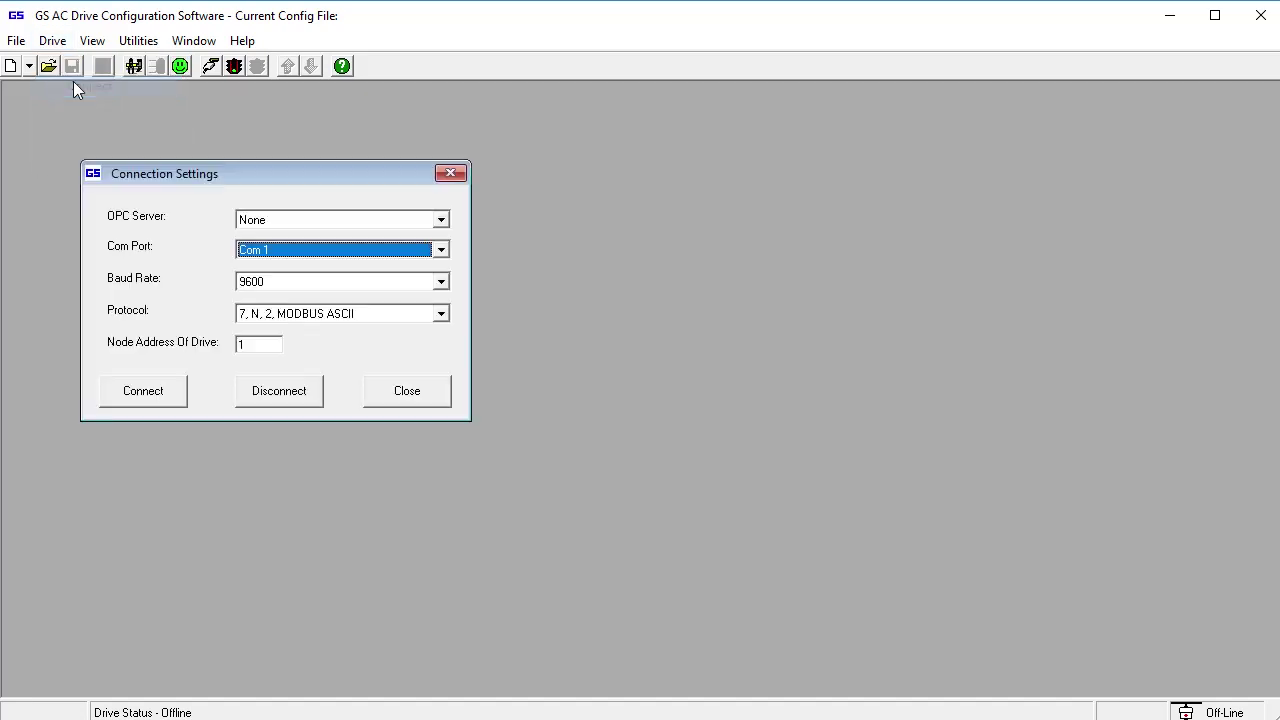
pyautogui.hotkey('alt', 'Tab')
pyautogui.moveTo(958, 74); pyautogui.dragTo(920, 86)
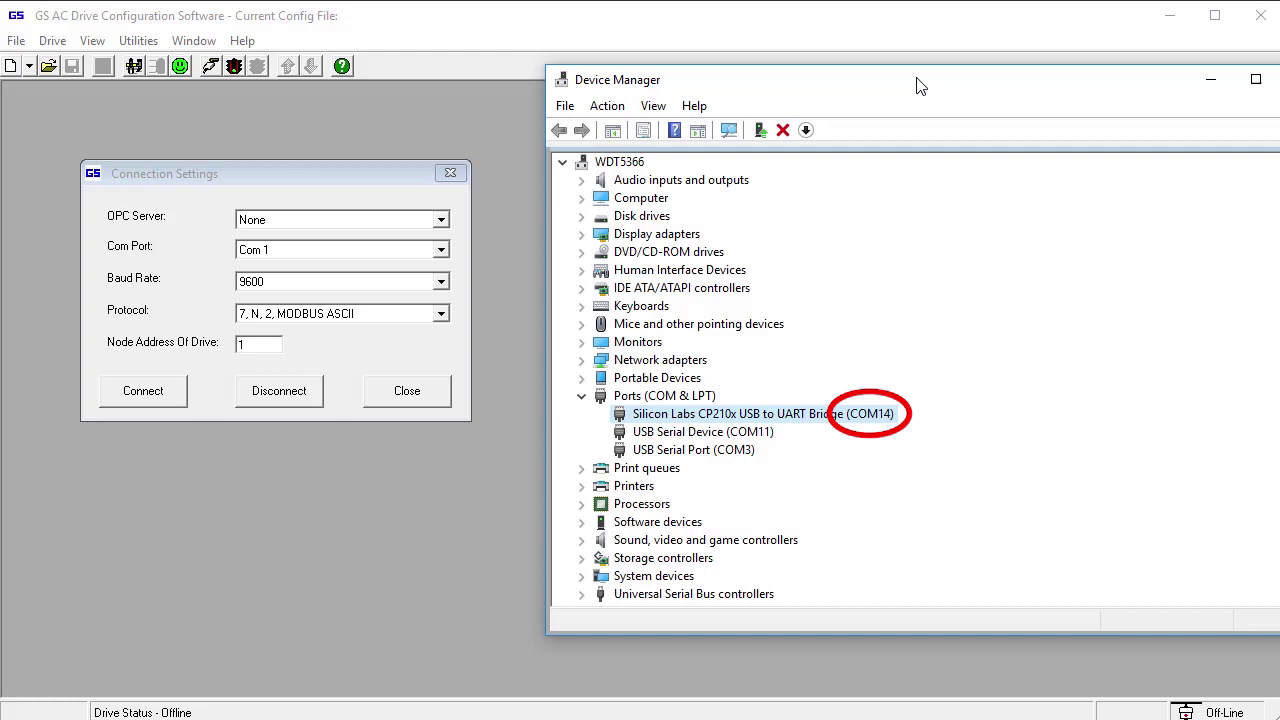
pyautogui.click(441, 249)
# Set the port to Com 14 and connect to Node 1 at 9600 baud, 7,N,2 MODBUS ASCII.
pyautogui.click(443, 357)
pyautogui.click(443, 357)
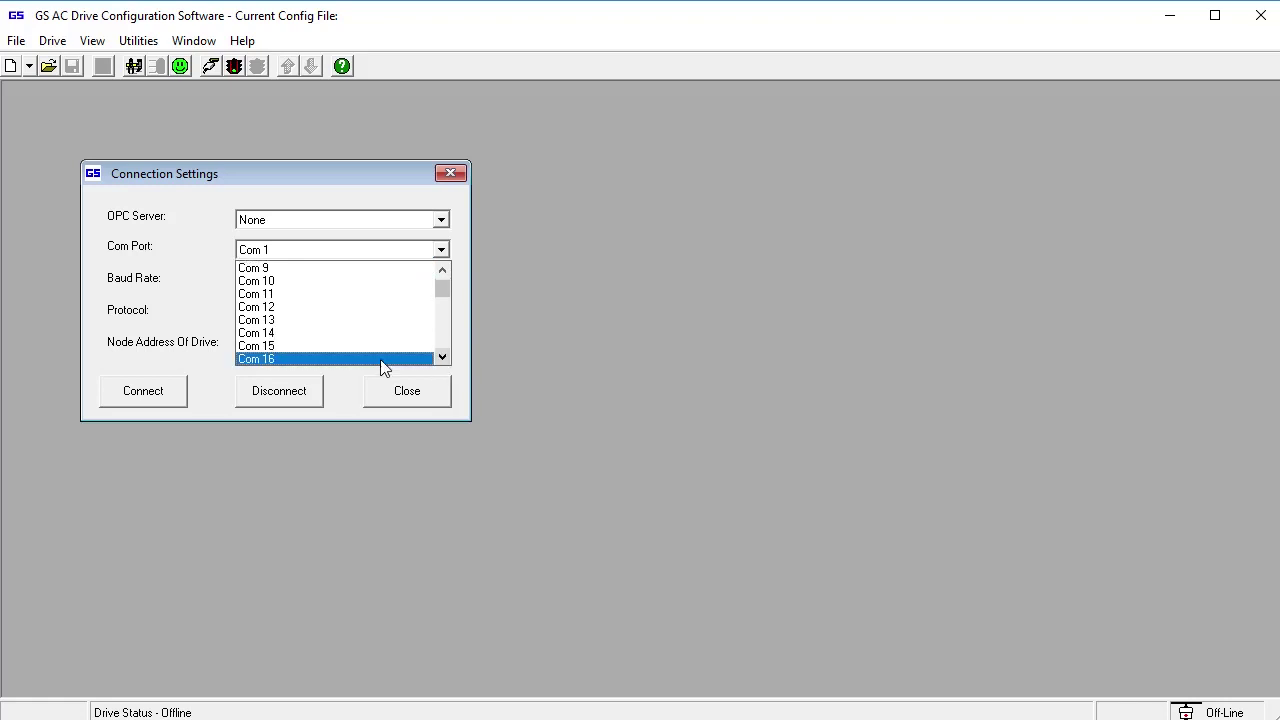
pyautogui.click(380, 359)
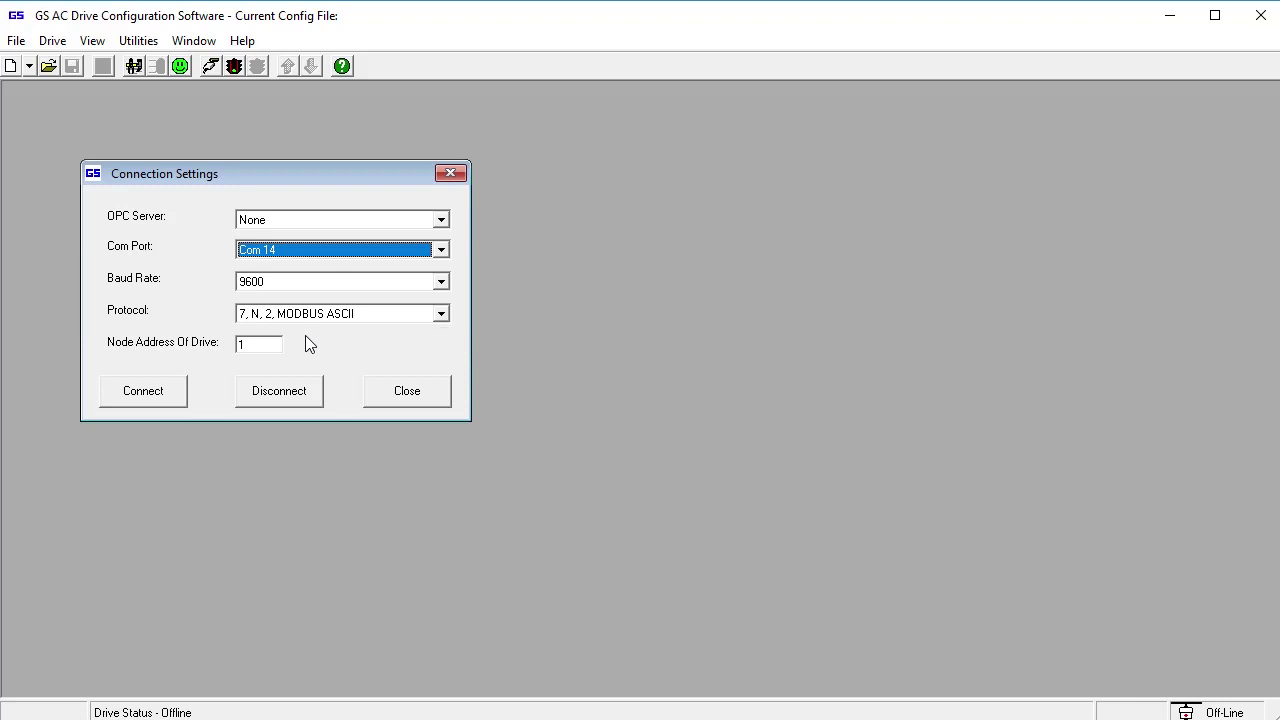
pyautogui.click(143, 393)
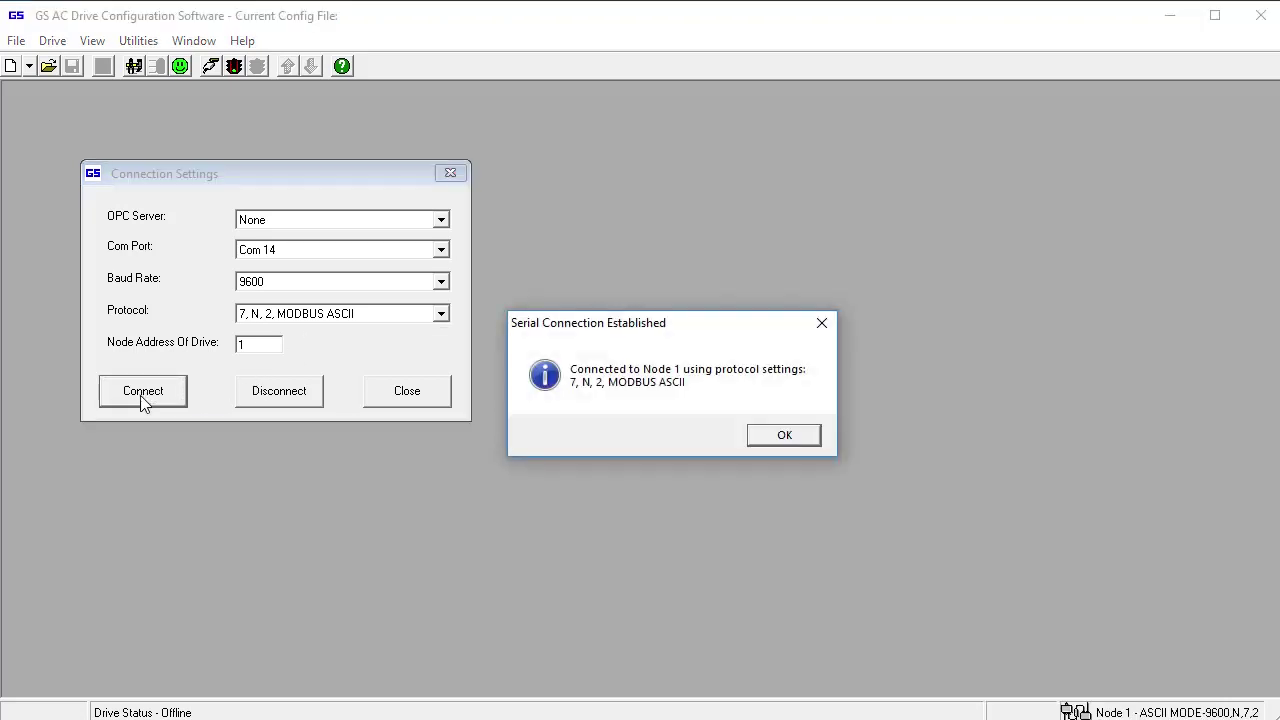
# Upload the GS2-21P0 drive's parameters and save them, replacing GS2_Params_1HP.gsc.
pyautogui.click(803, 442)
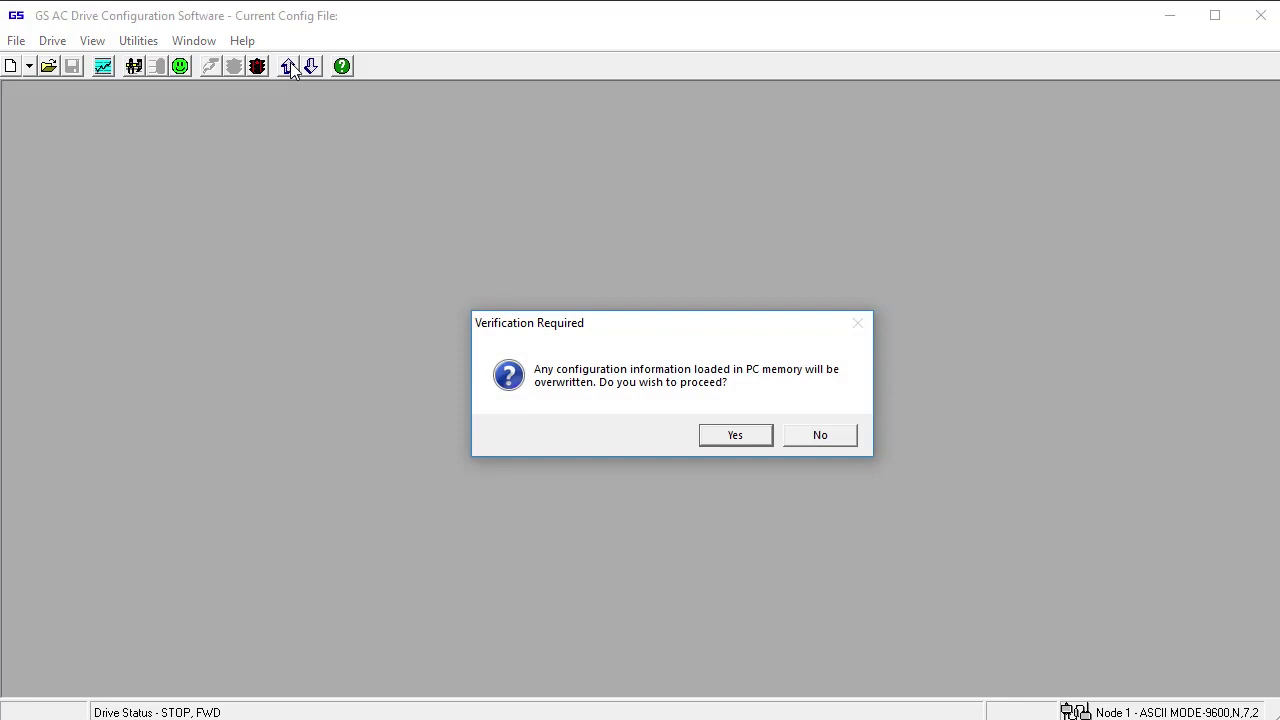
pyautogui.click(740, 440)
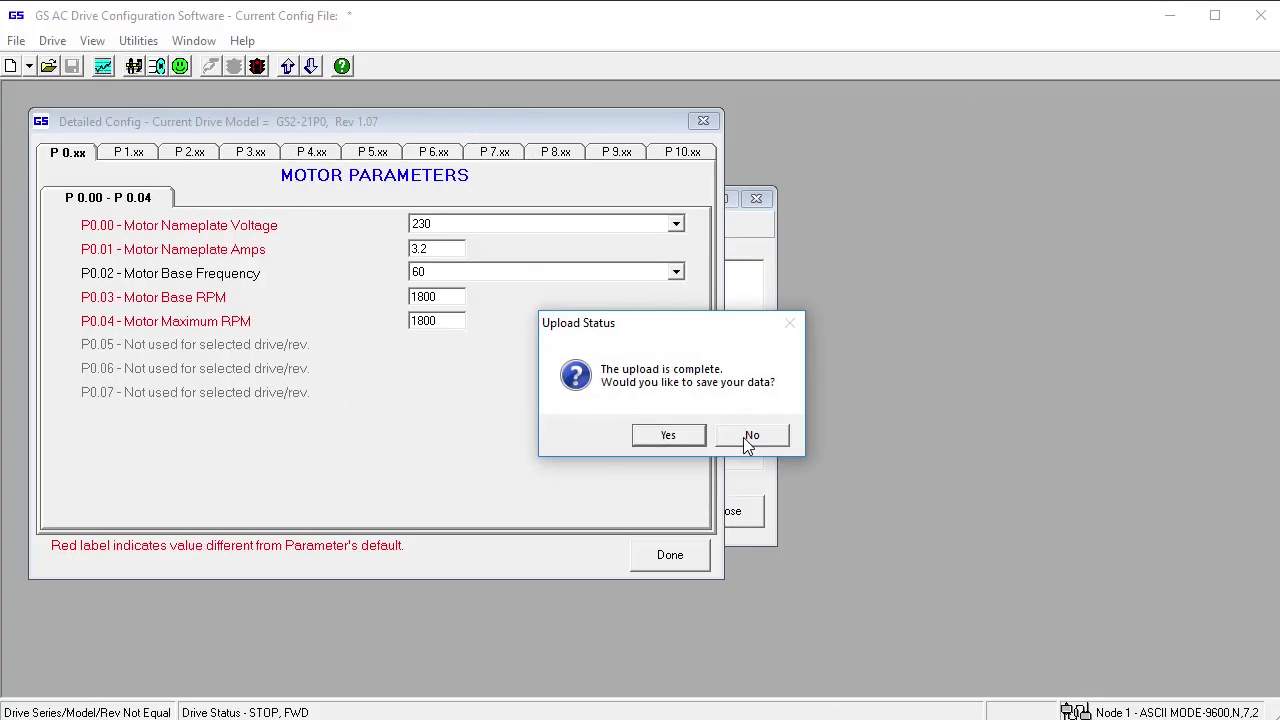
pyautogui.click(686, 437)
pyautogui.click(343, 205)
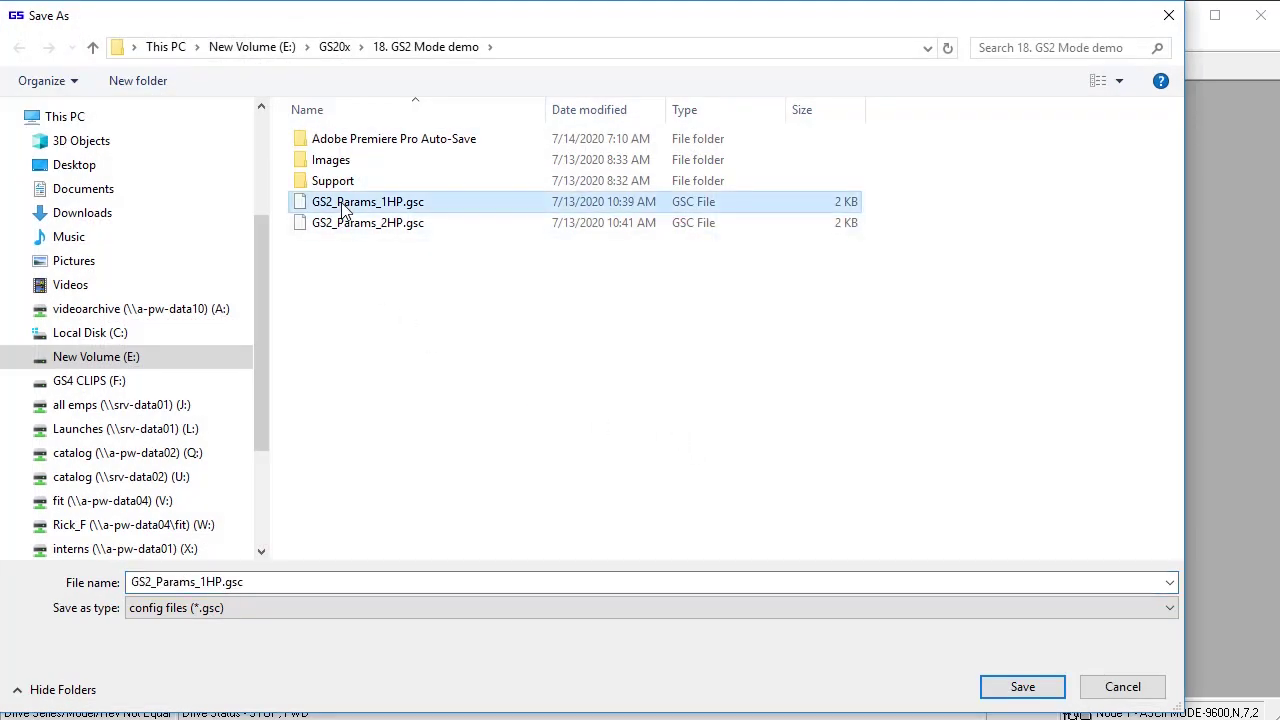
pyautogui.click(1040, 690)
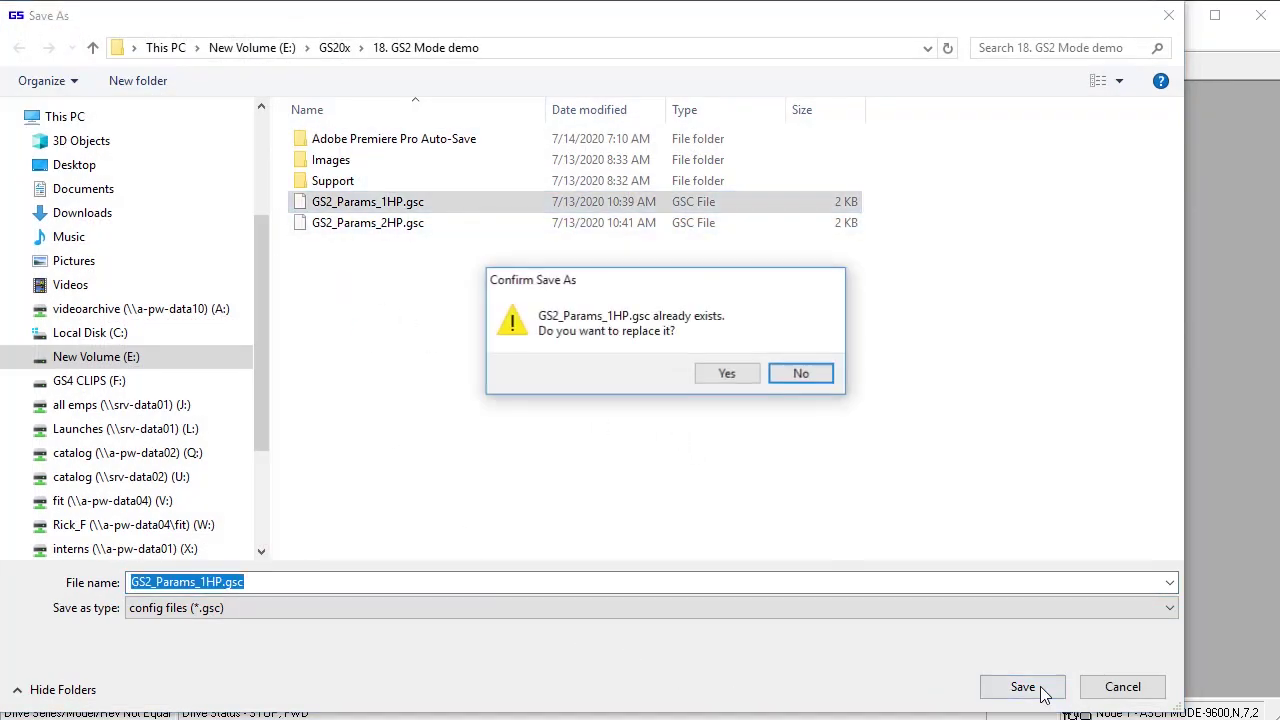
pyautogui.click(727, 374)
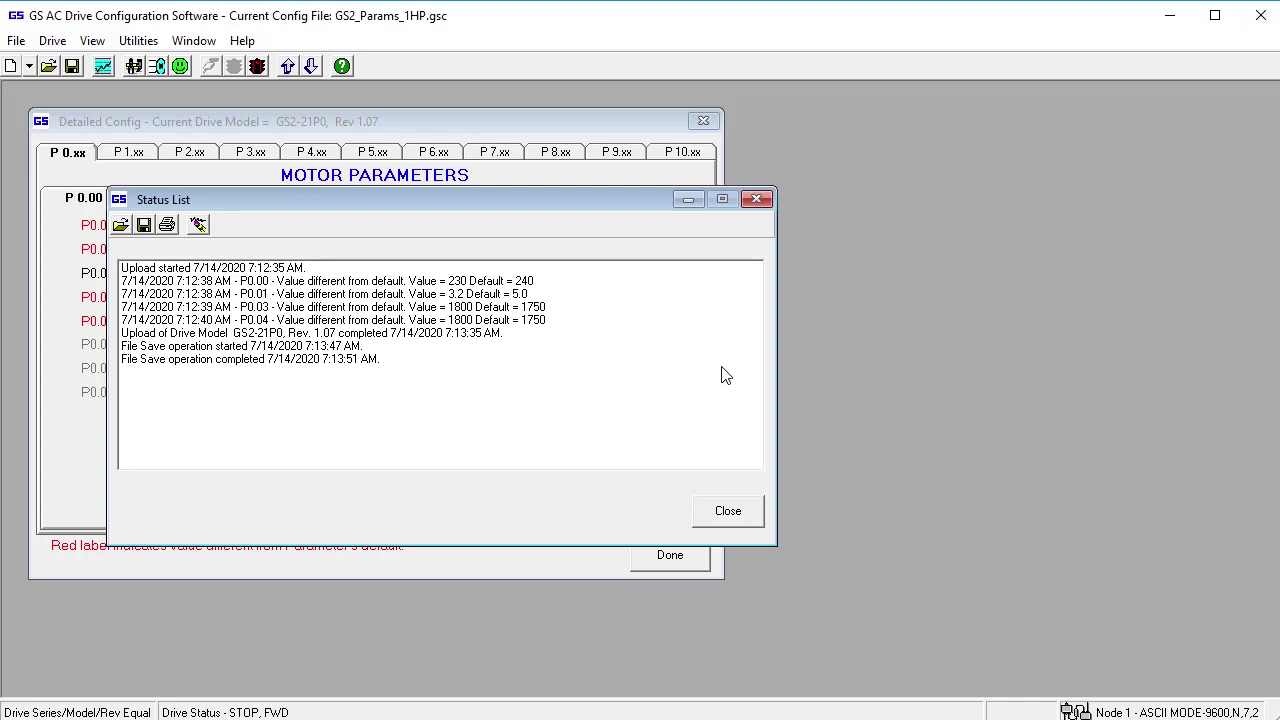
pyautogui.click(137, 44)
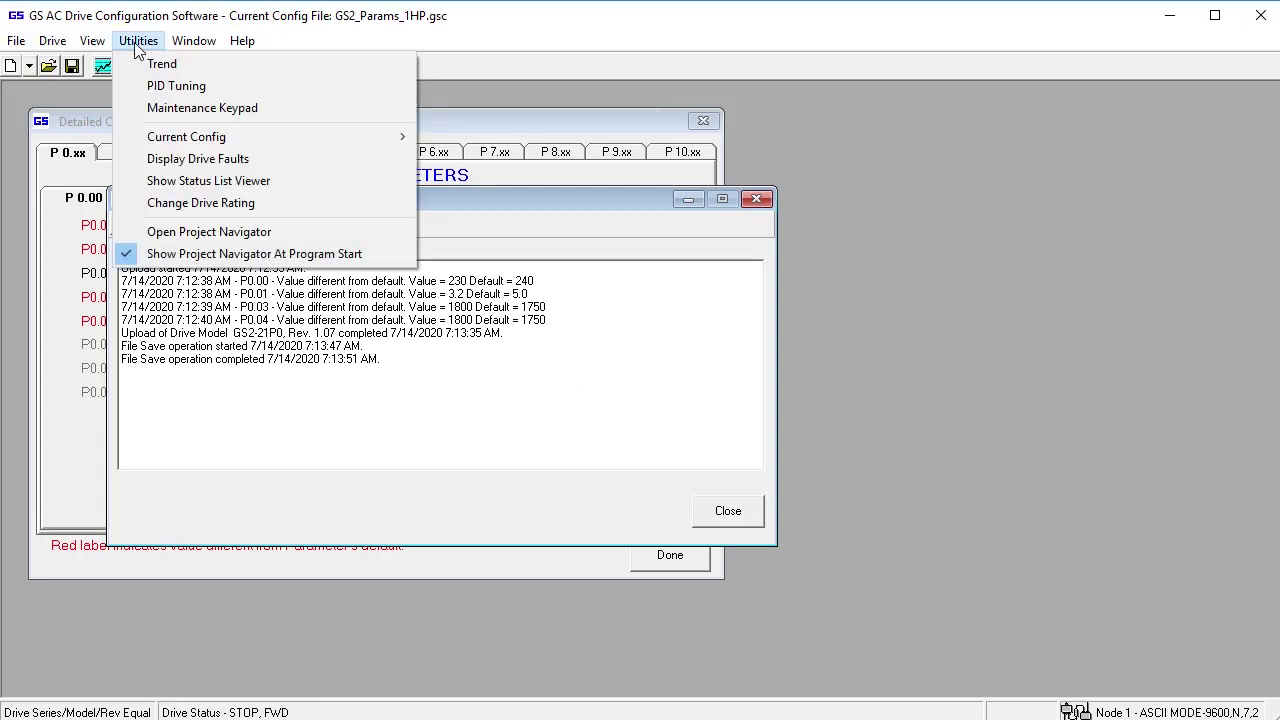
# Change the drive rating to GS2-22P0 (230V 1ph/3ph 2.0 HP) at rev. 107.
pyautogui.click(194, 203)
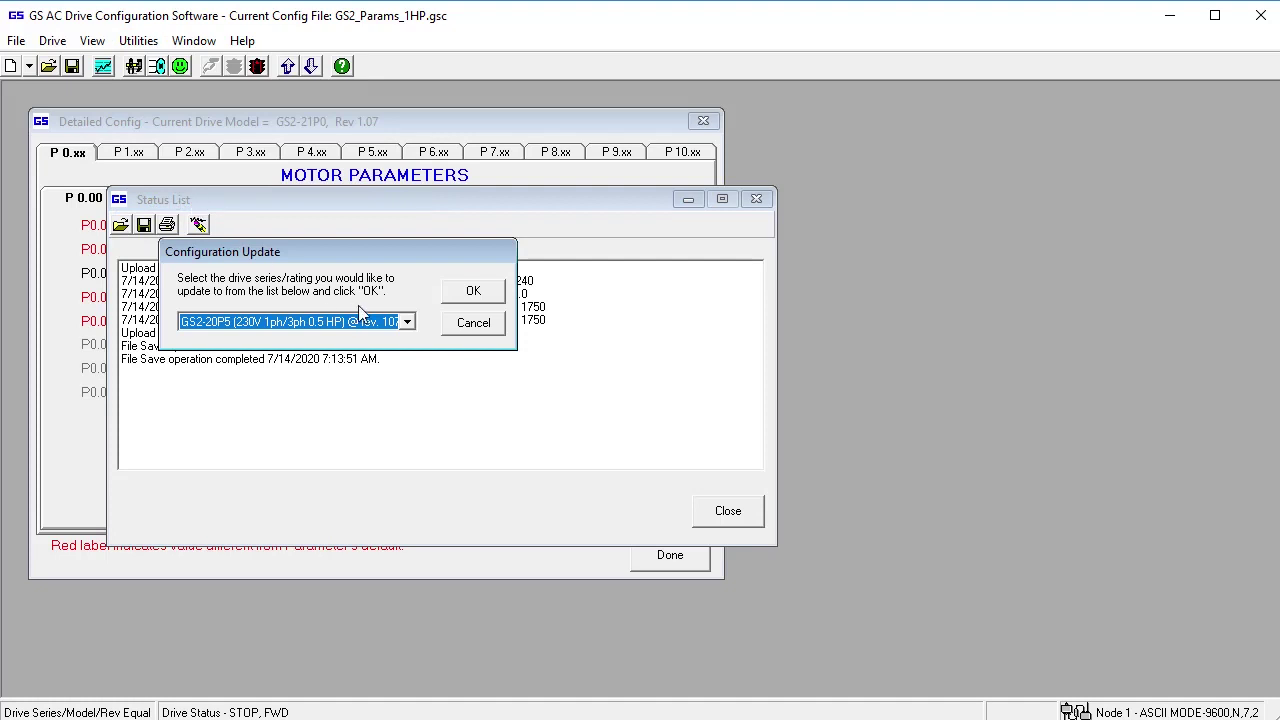
pyautogui.click(407, 322)
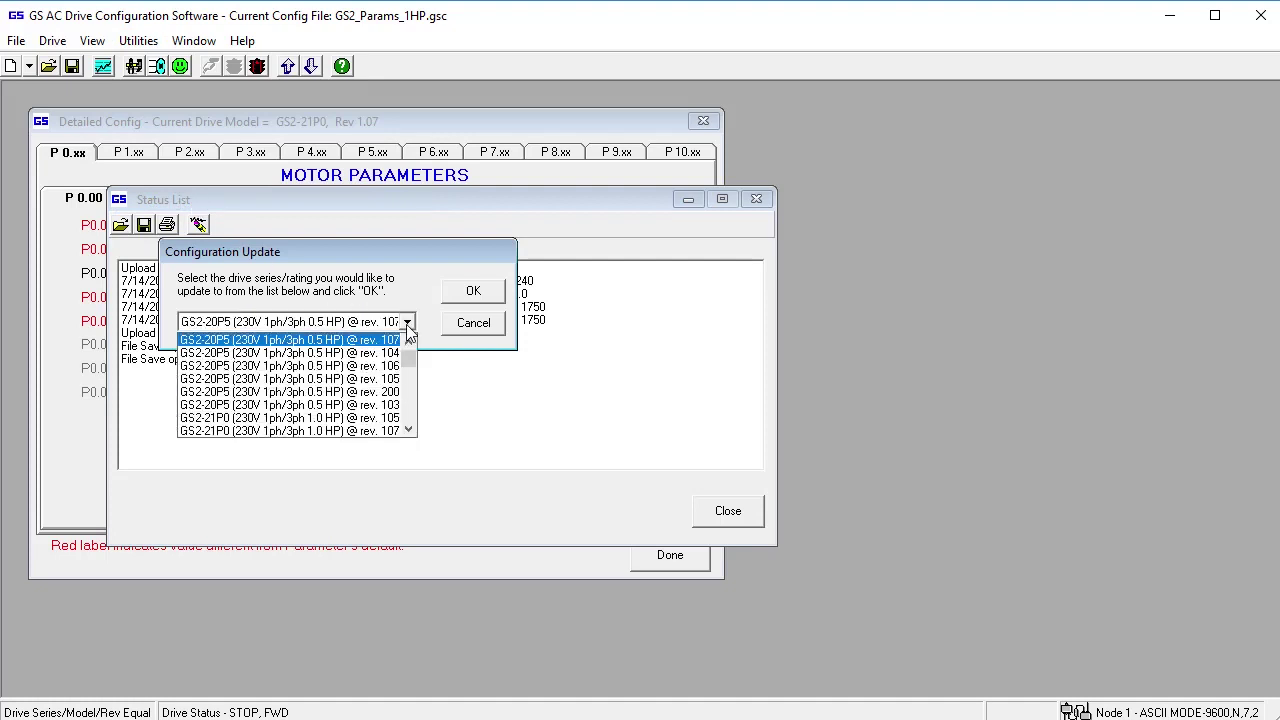
pyautogui.click(409, 430)
pyautogui.click(409, 430)
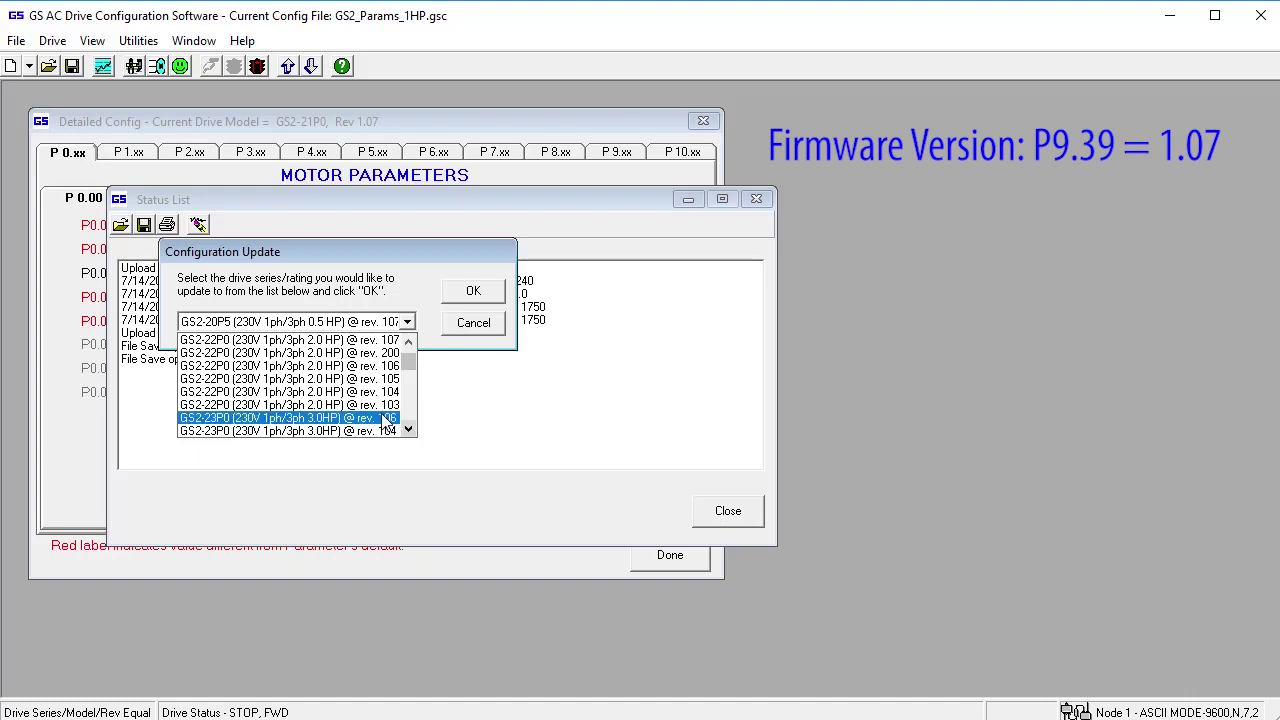
pyautogui.click(347, 345)
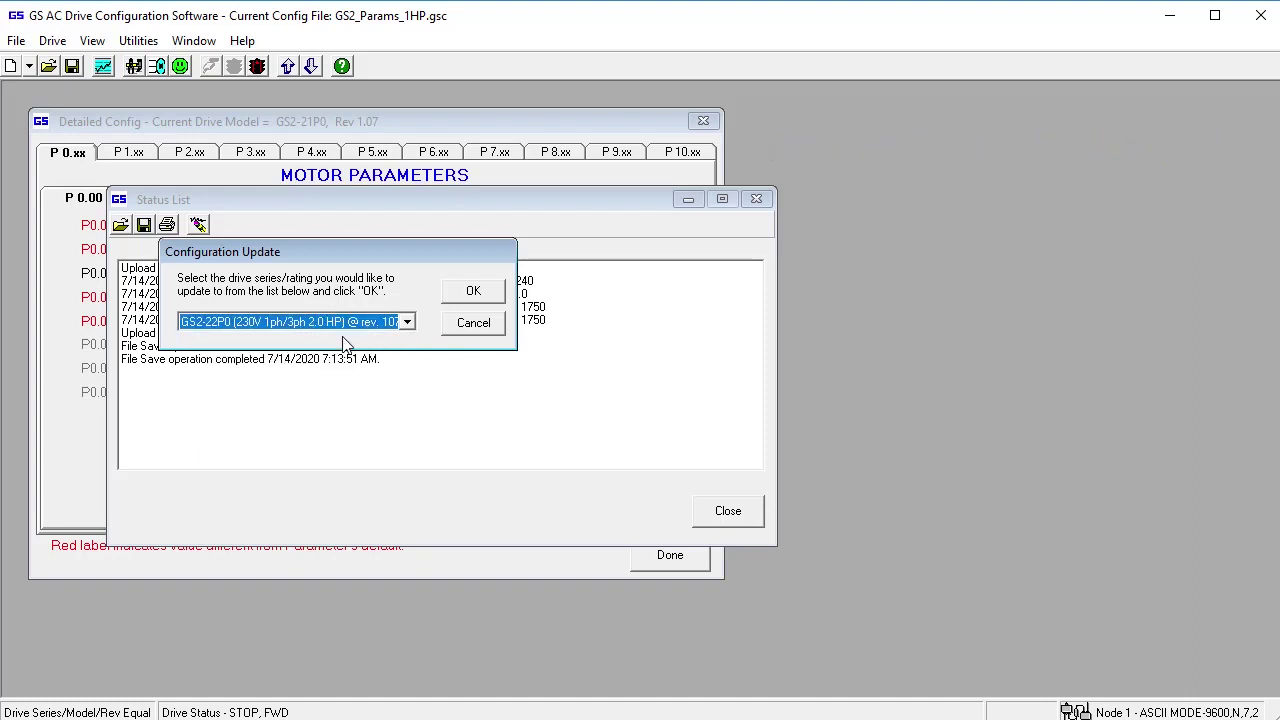
pyautogui.click(479, 293)
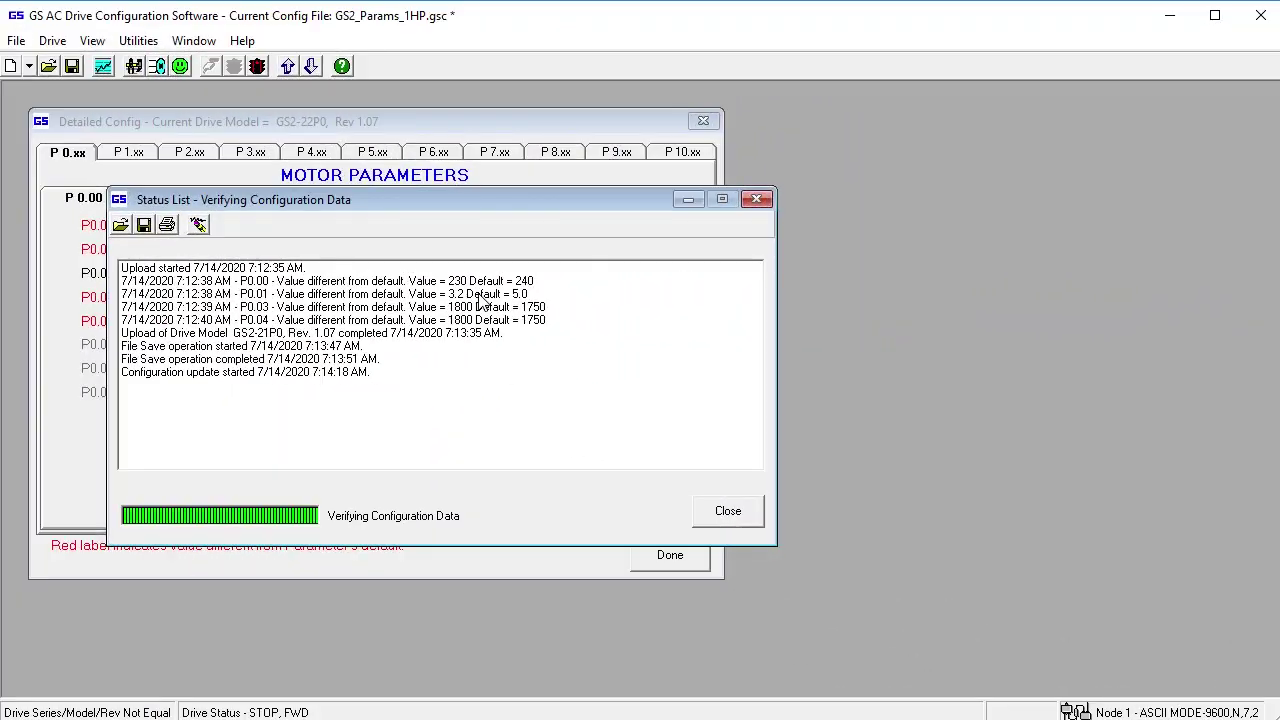
pyautogui.click(810, 434)
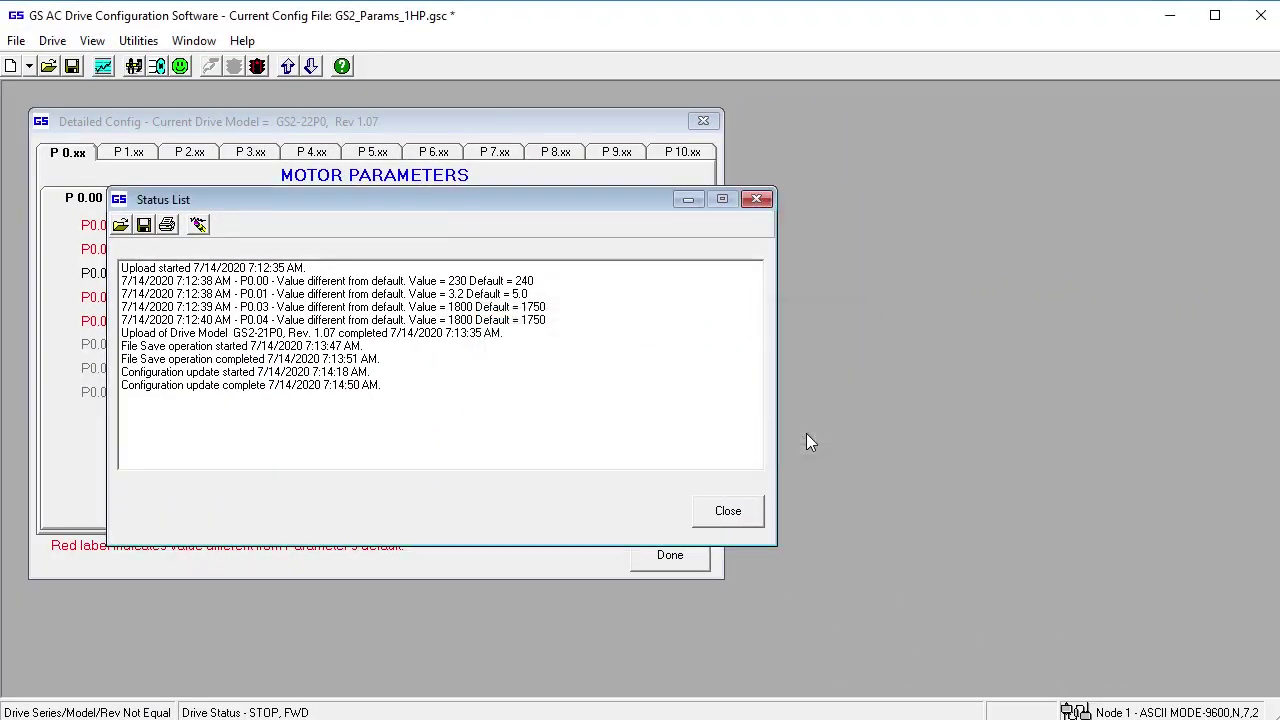
pyautogui.click(16, 40)
# Overwrite GS2_Params_2HP.gsc with the rerated 2 HP configuration, then start GSoft2.
pyautogui.click(40, 132)
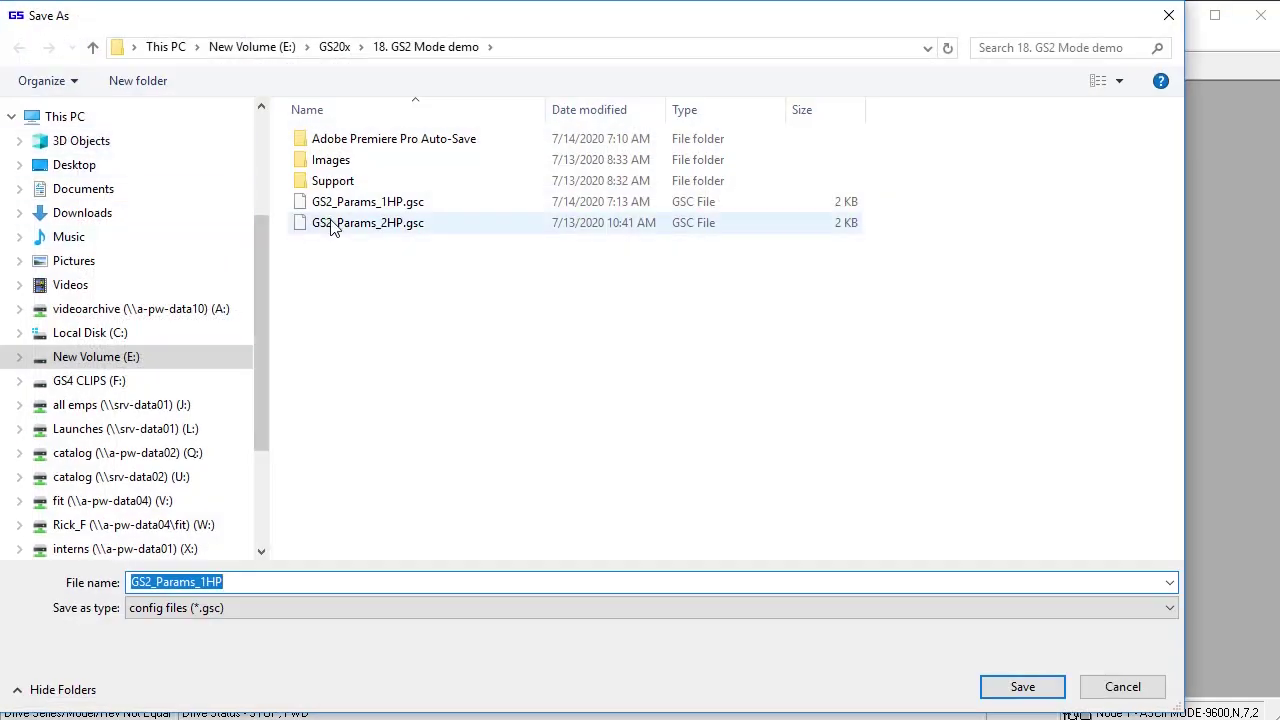
pyautogui.click(335, 224)
pyautogui.click(1012, 688)
pyautogui.click(722, 375)
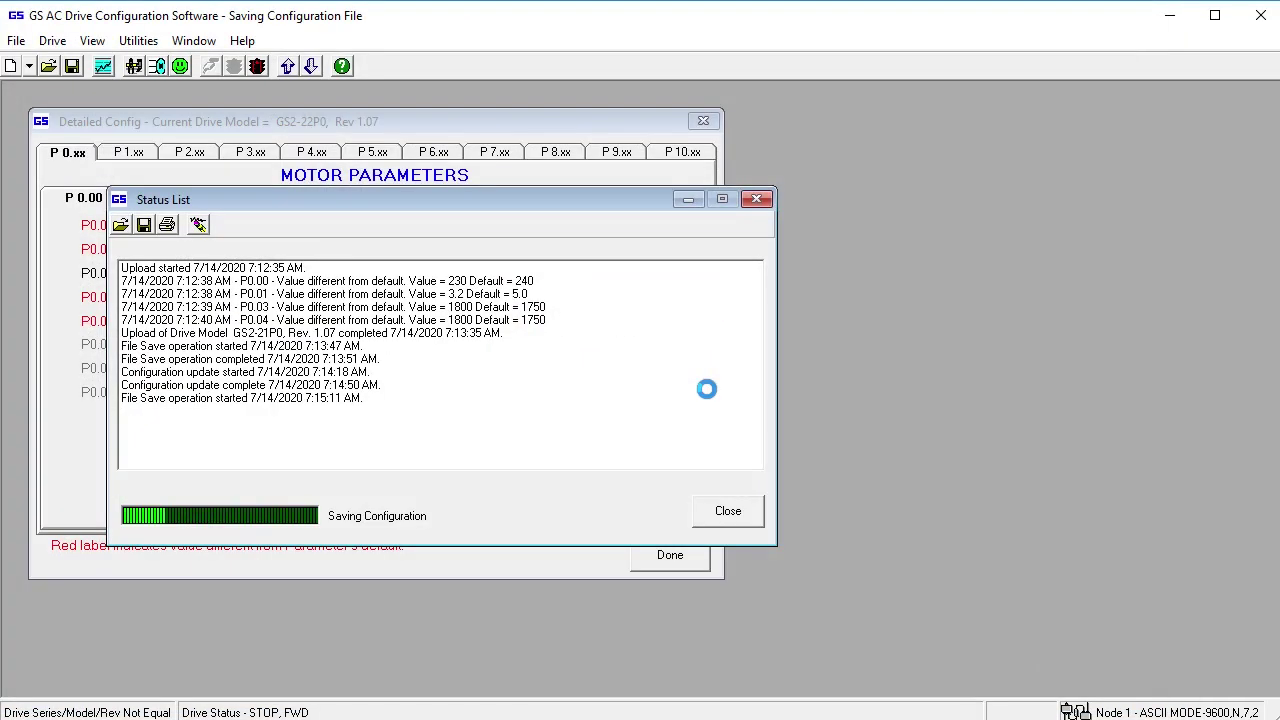
pyautogui.click(744, 509)
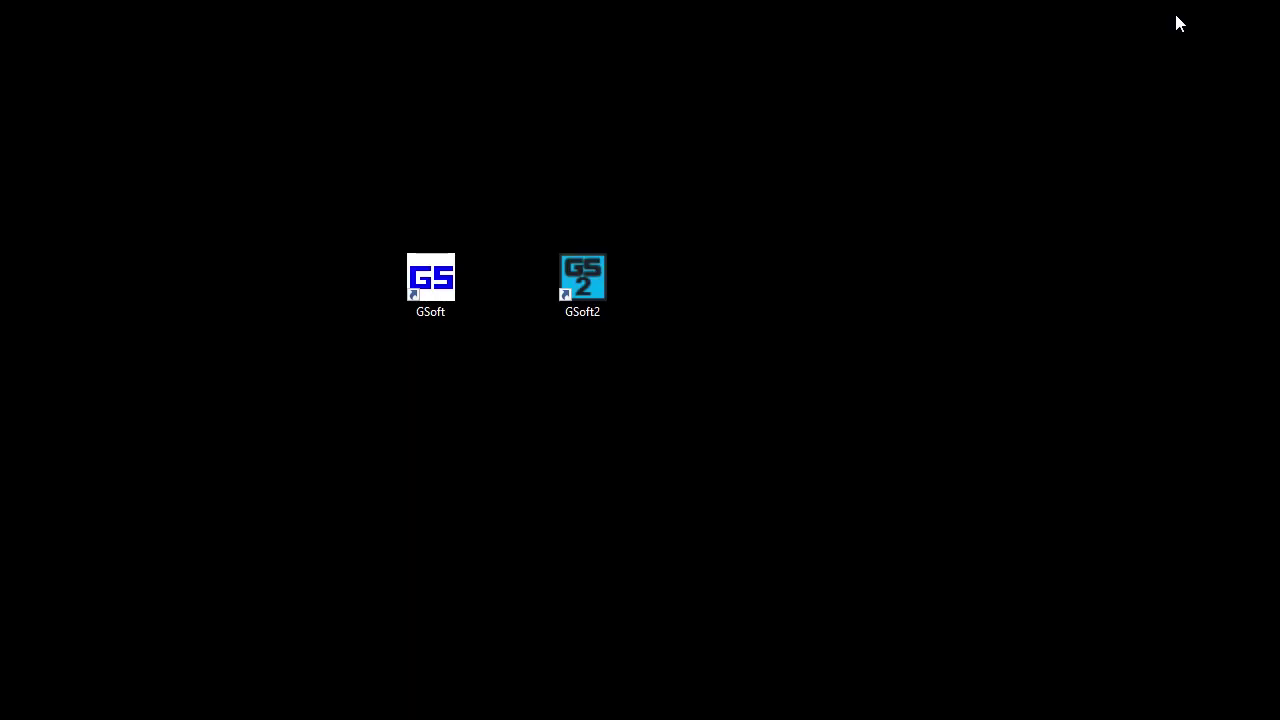
pyautogui.doubleClick(578, 274)
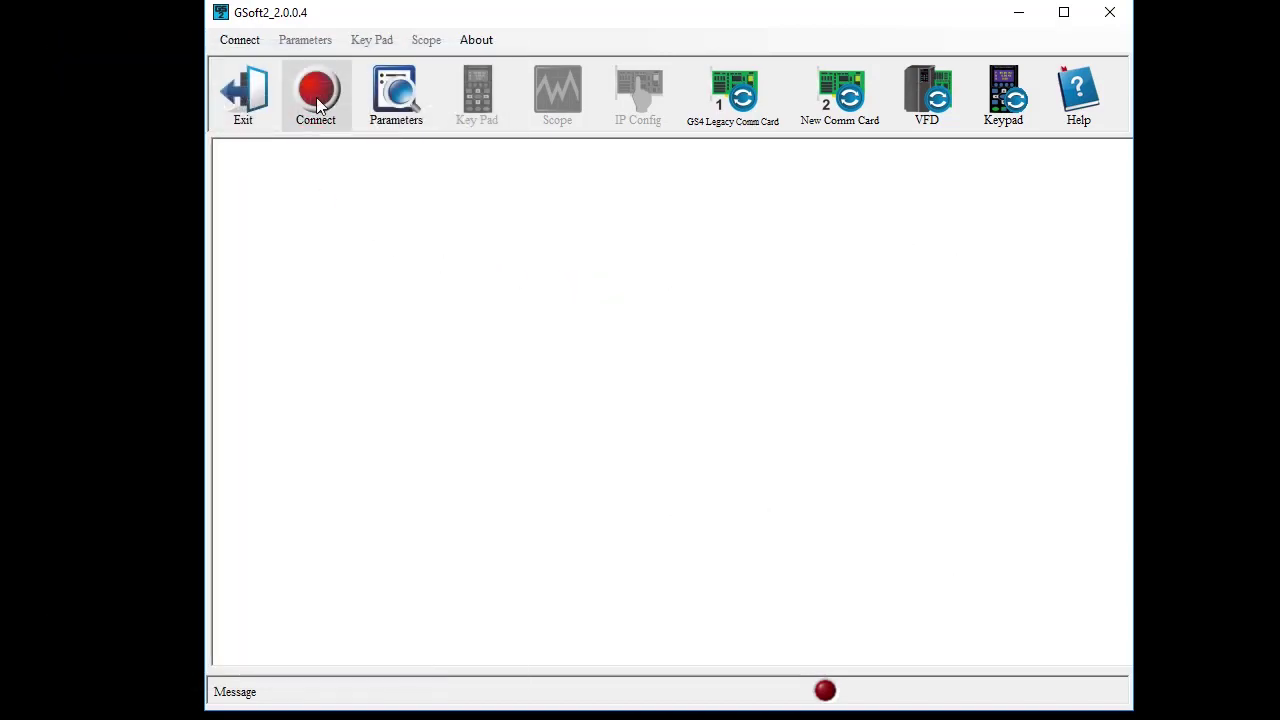
# Connect GSoft2 to the drive on COM11 using ASCII, 4800 baud, 7 data bits, no parity, 1 stop bit.
pyautogui.click(320, 103)
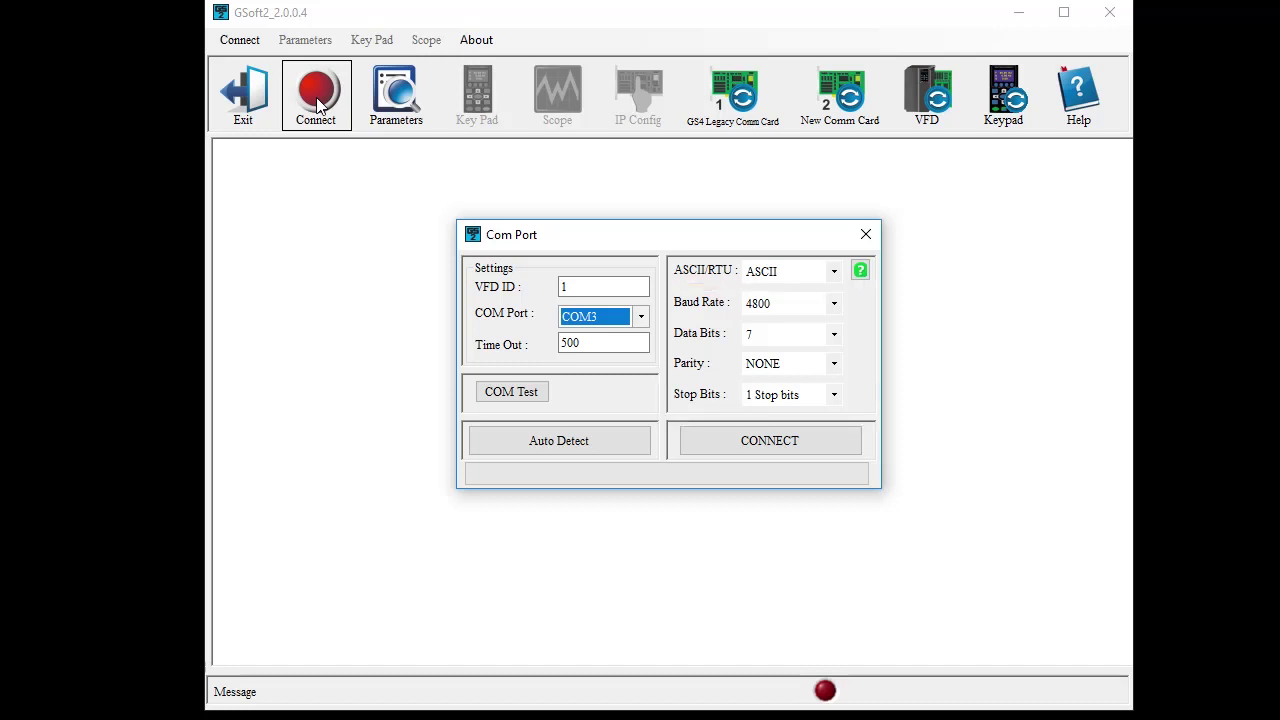
pyautogui.click(617, 310)
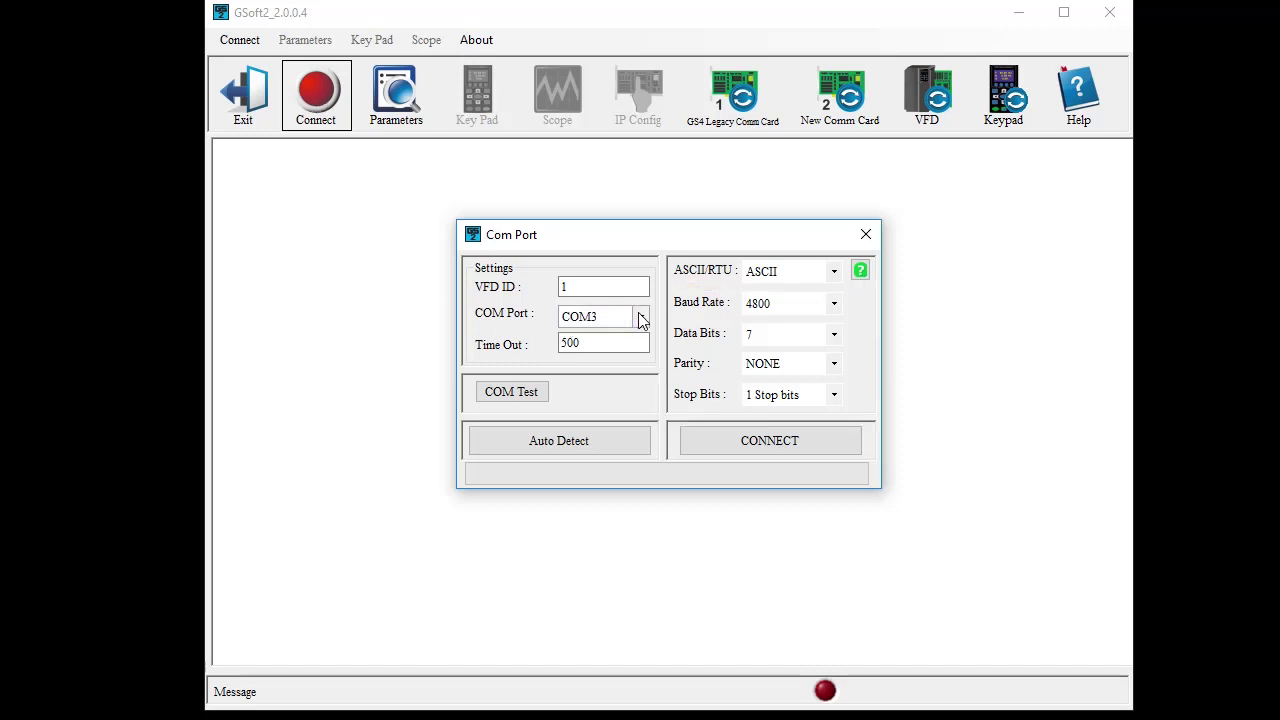
pyautogui.click(612, 367)
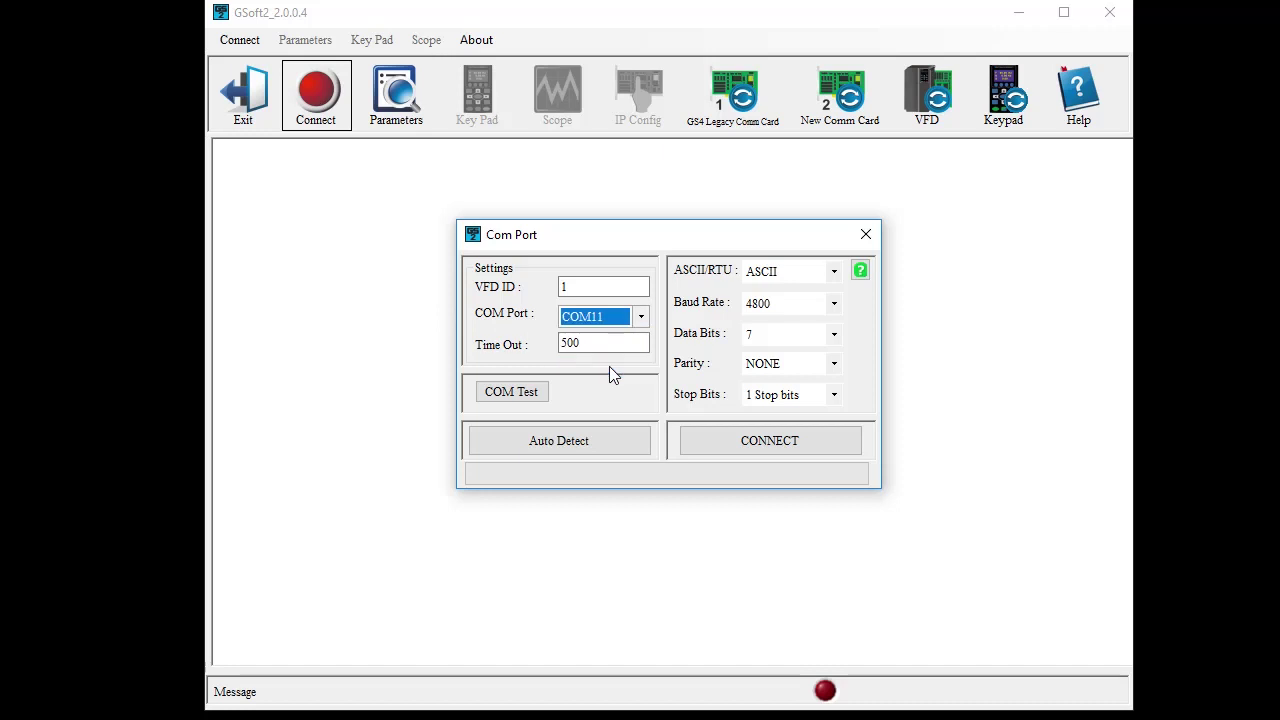
pyautogui.click(832, 272)
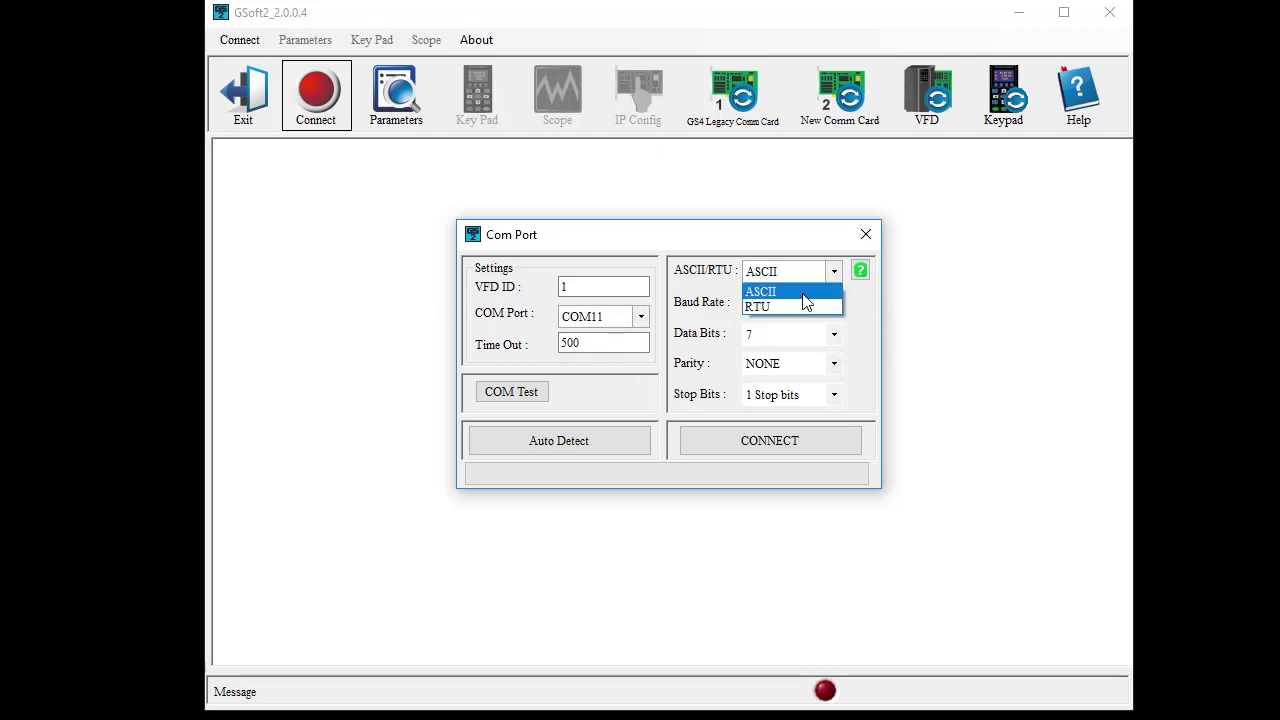
pyautogui.click(803, 297)
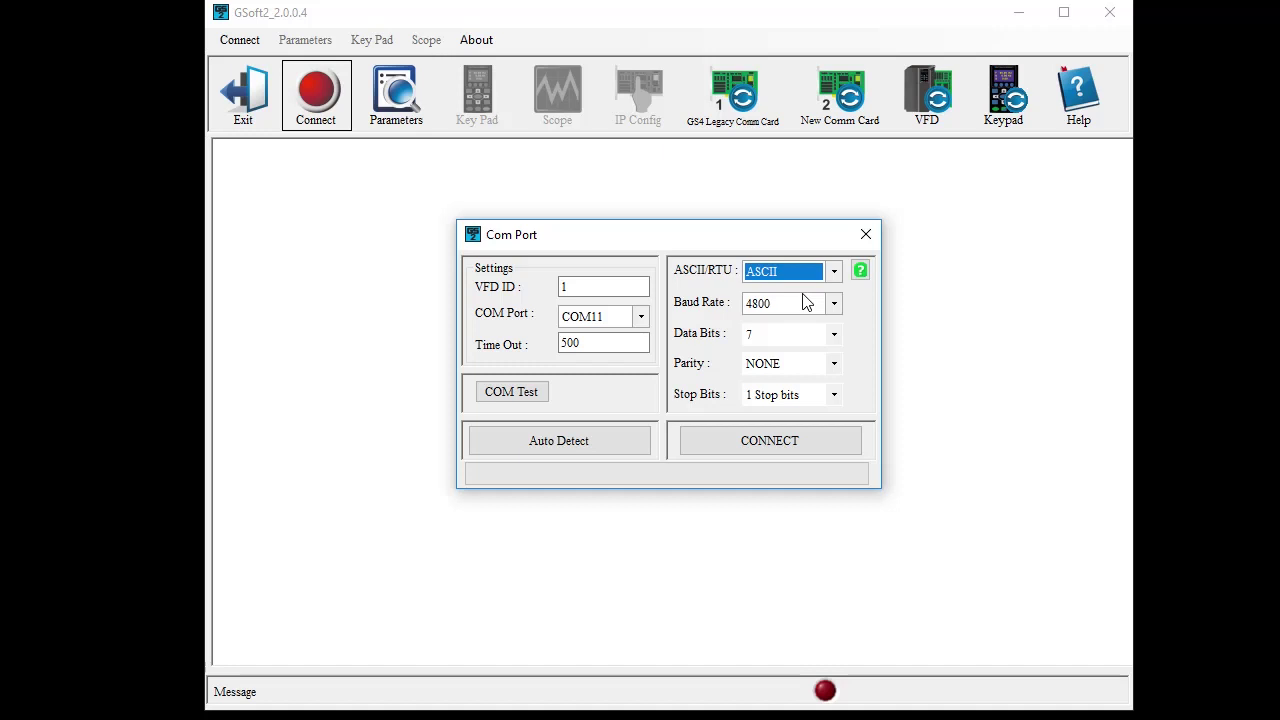
pyautogui.click(522, 394)
pyautogui.click(740, 450)
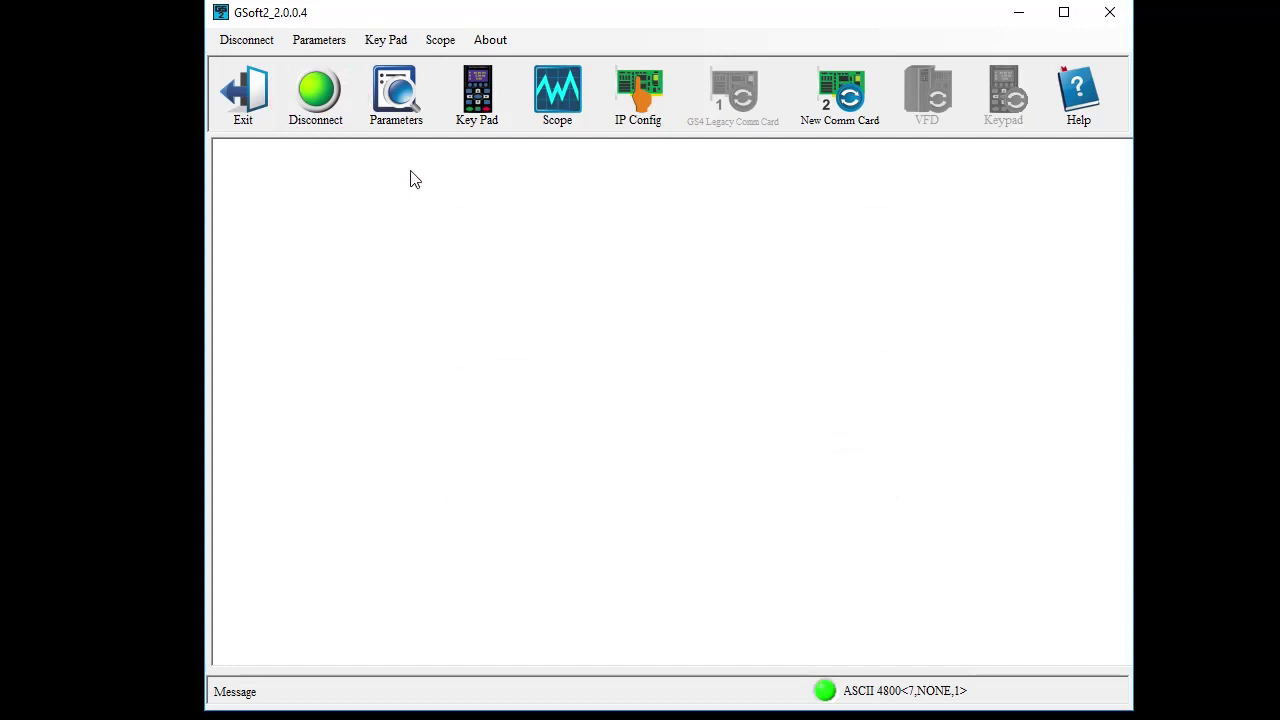
# Read the GS2-22P0 2HP drive's parameter groups 0–9 into the Parameters editor.
pyautogui.click(405, 115)
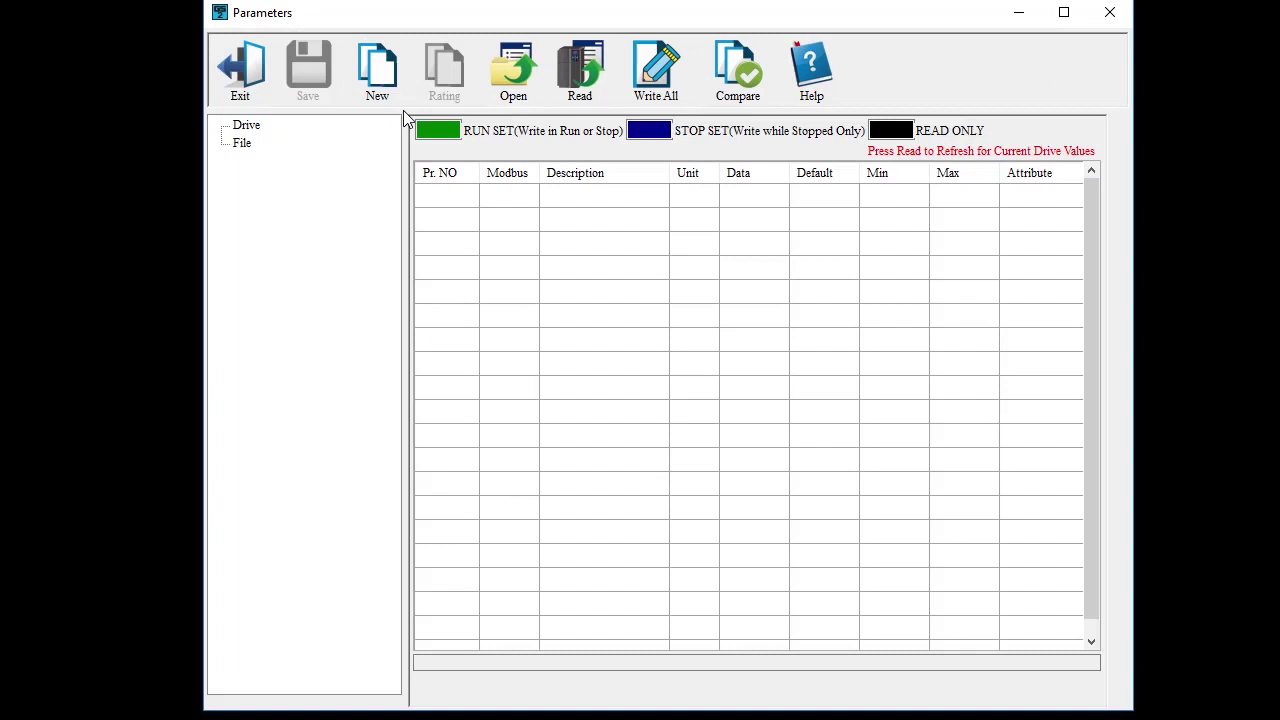
pyautogui.click(587, 80)
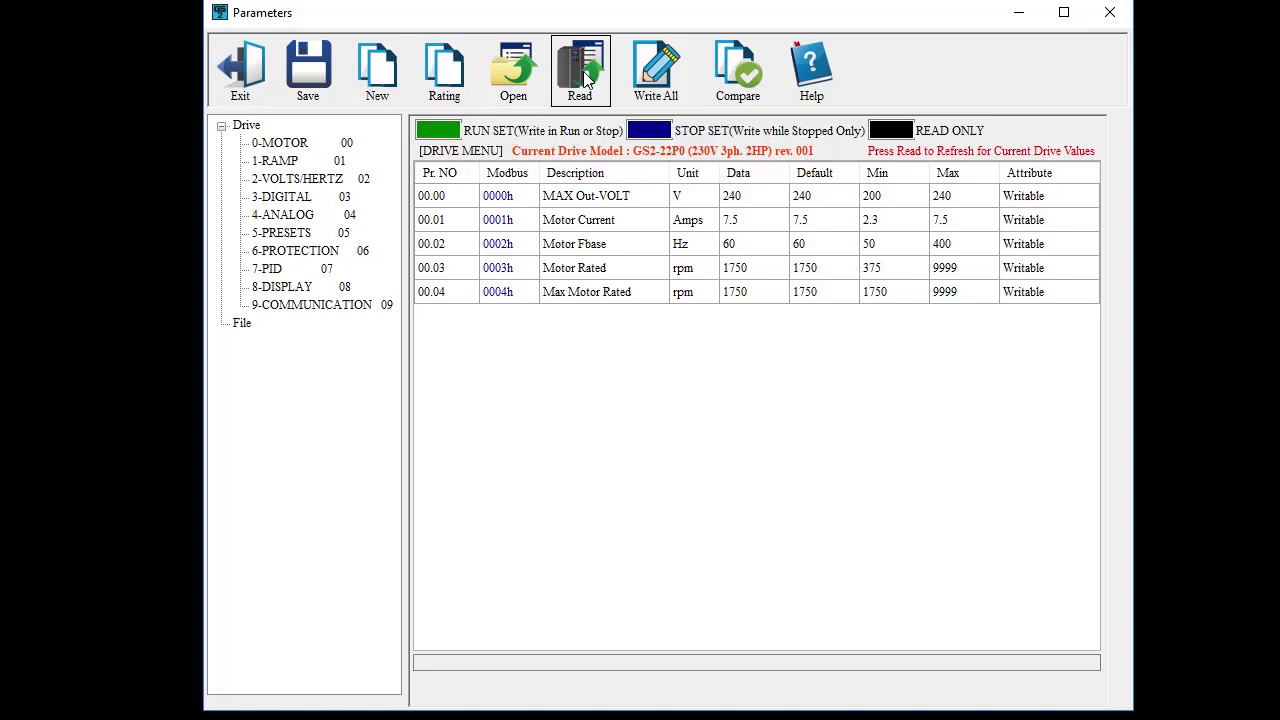
# Open GS2_Params_2HP.gsc and compare its 230 V, 7.0 A, 1800 rpm values with the drive's.
pyautogui.click(518, 86)
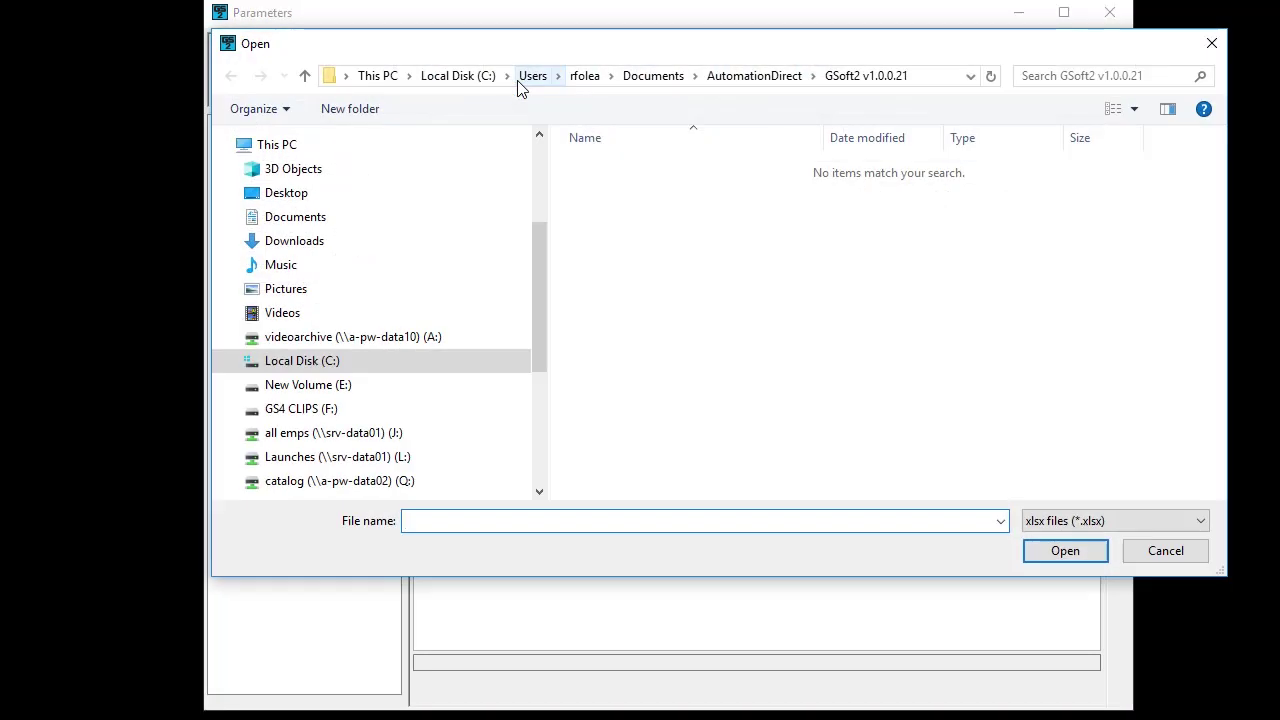
pyautogui.click(1131, 521)
pyautogui.click(1098, 567)
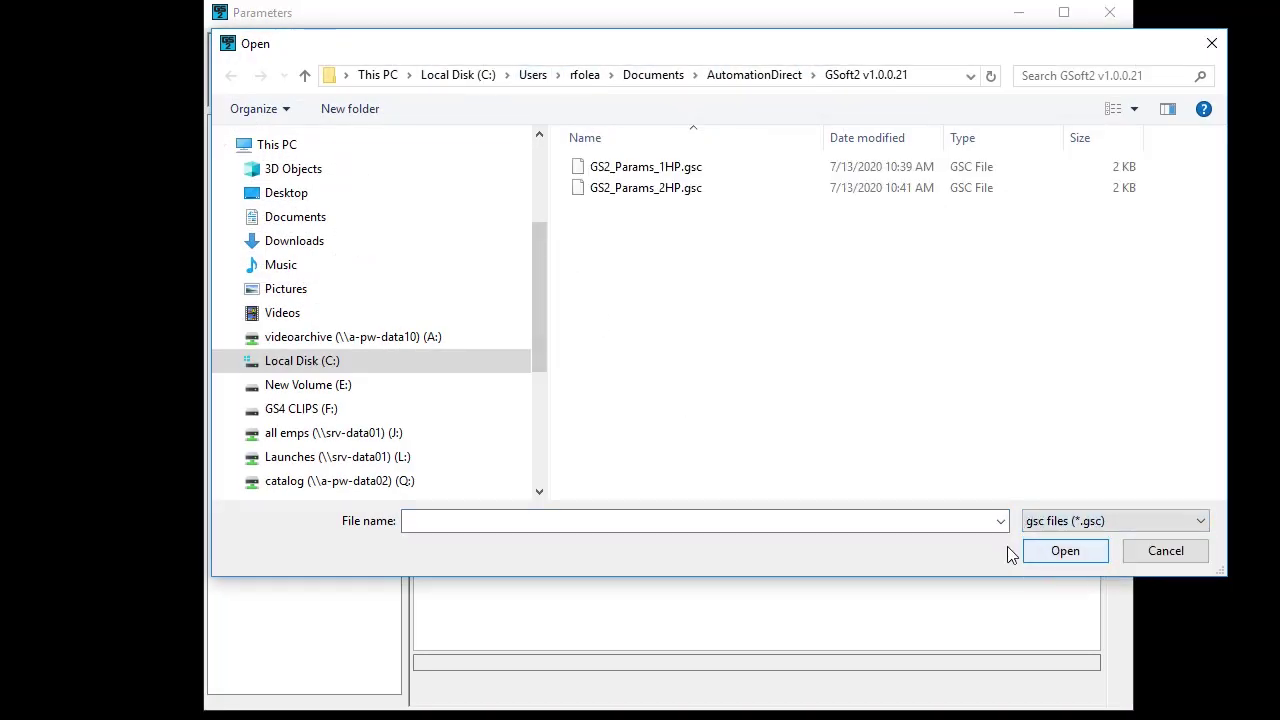
pyautogui.click(630, 190)
pyautogui.doubleClick(631, 193)
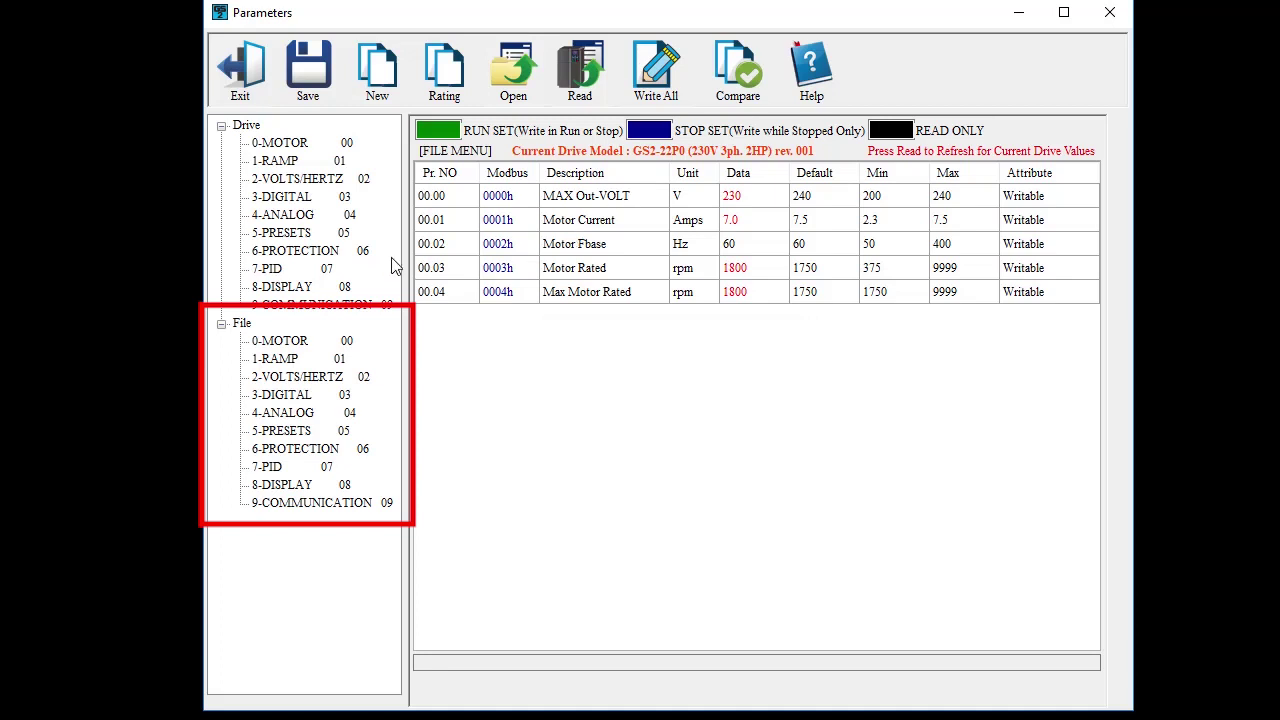
pyautogui.click(248, 126)
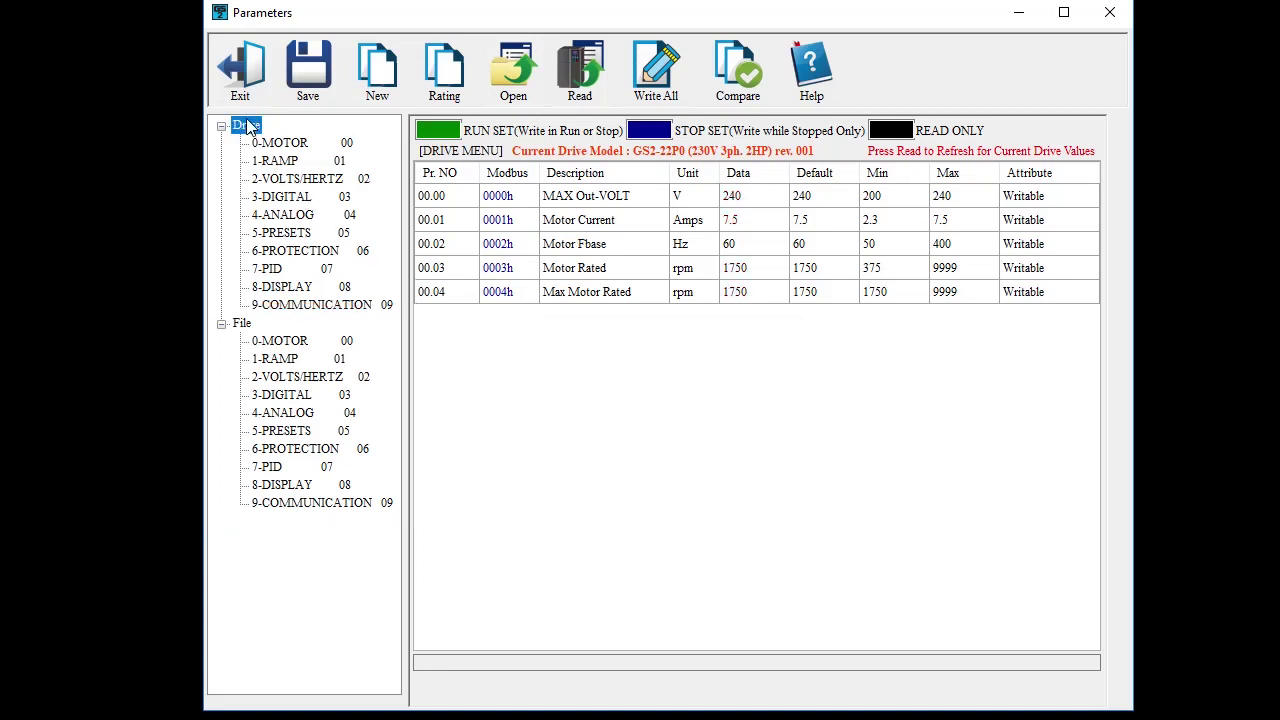
pyautogui.click(242, 325)
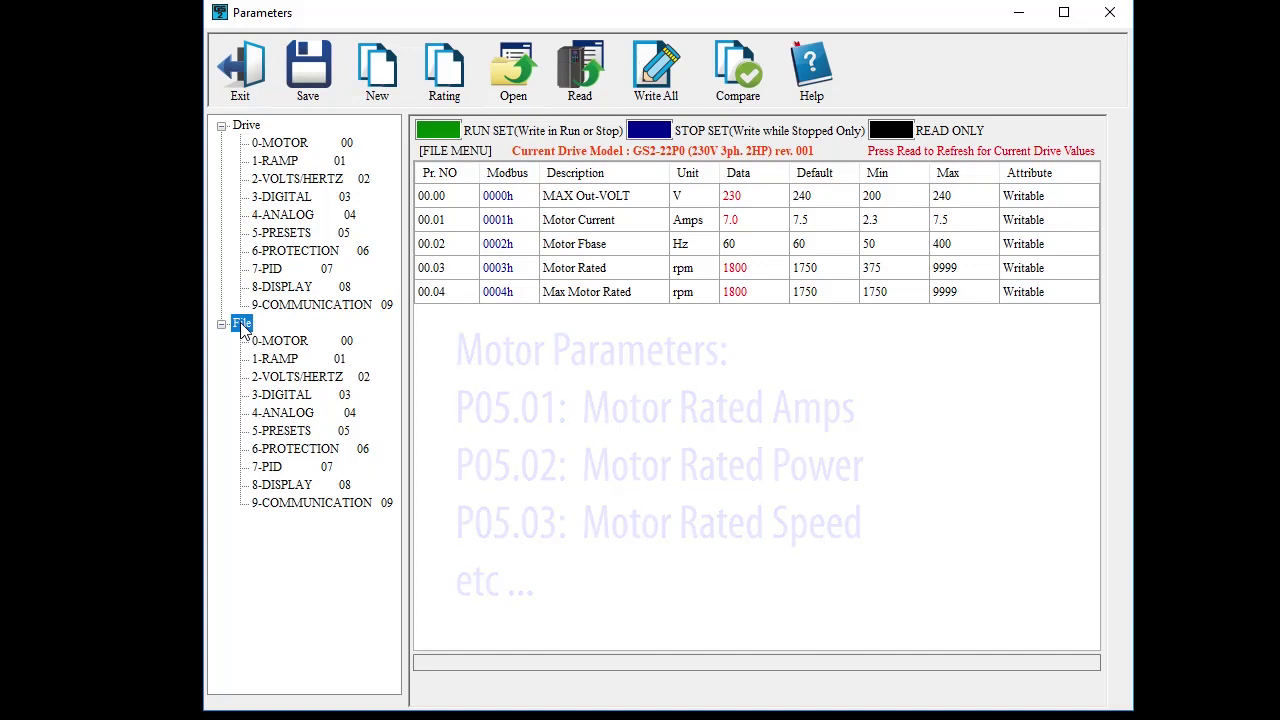
pyautogui.click(642, 82)
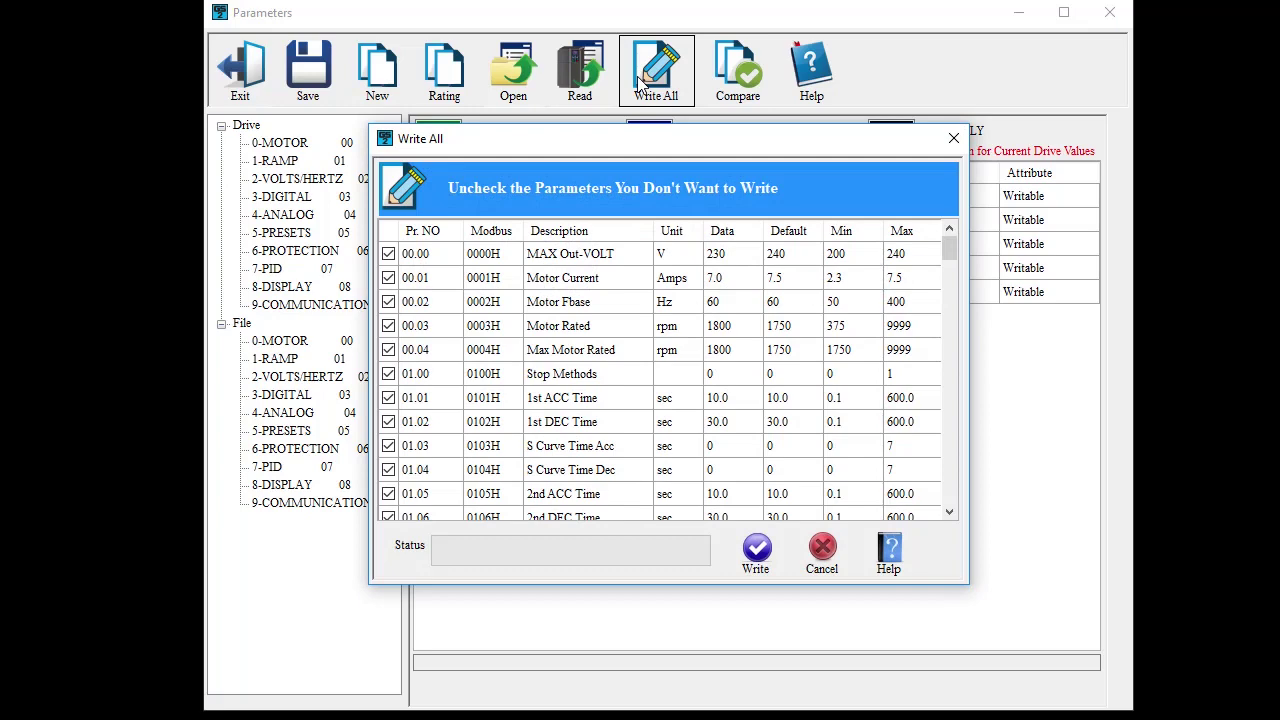
# Write all file parameters to the drive, confirm no failures, and reread 230 V, 7.0 A, 1800 rpm.
pyautogui.click(756, 553)
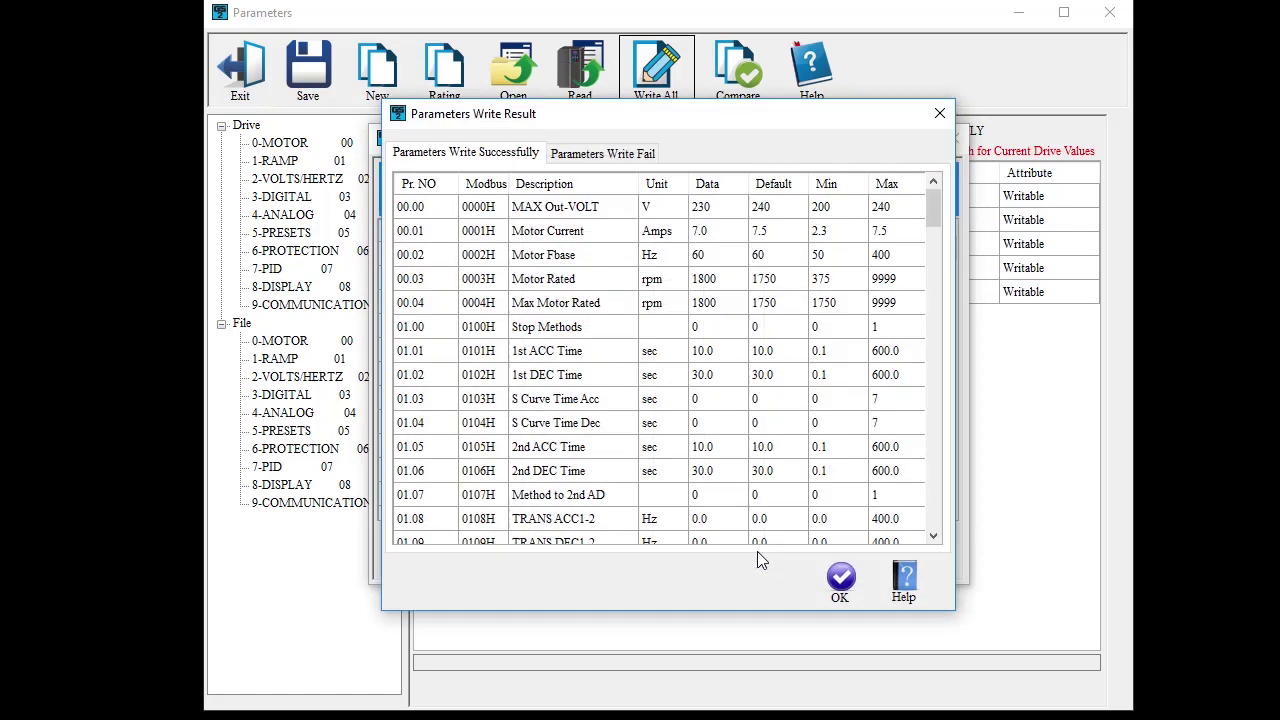
pyautogui.click(600, 157)
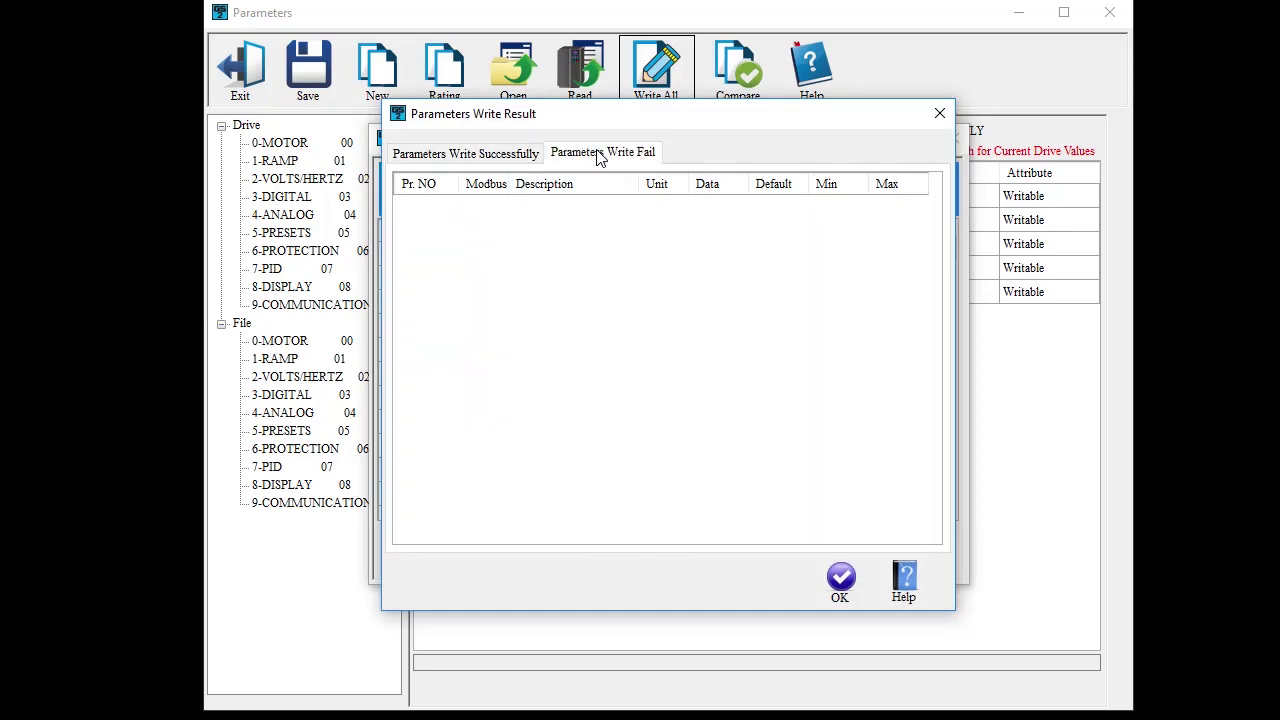
pyautogui.click(839, 580)
pyautogui.click(588, 74)
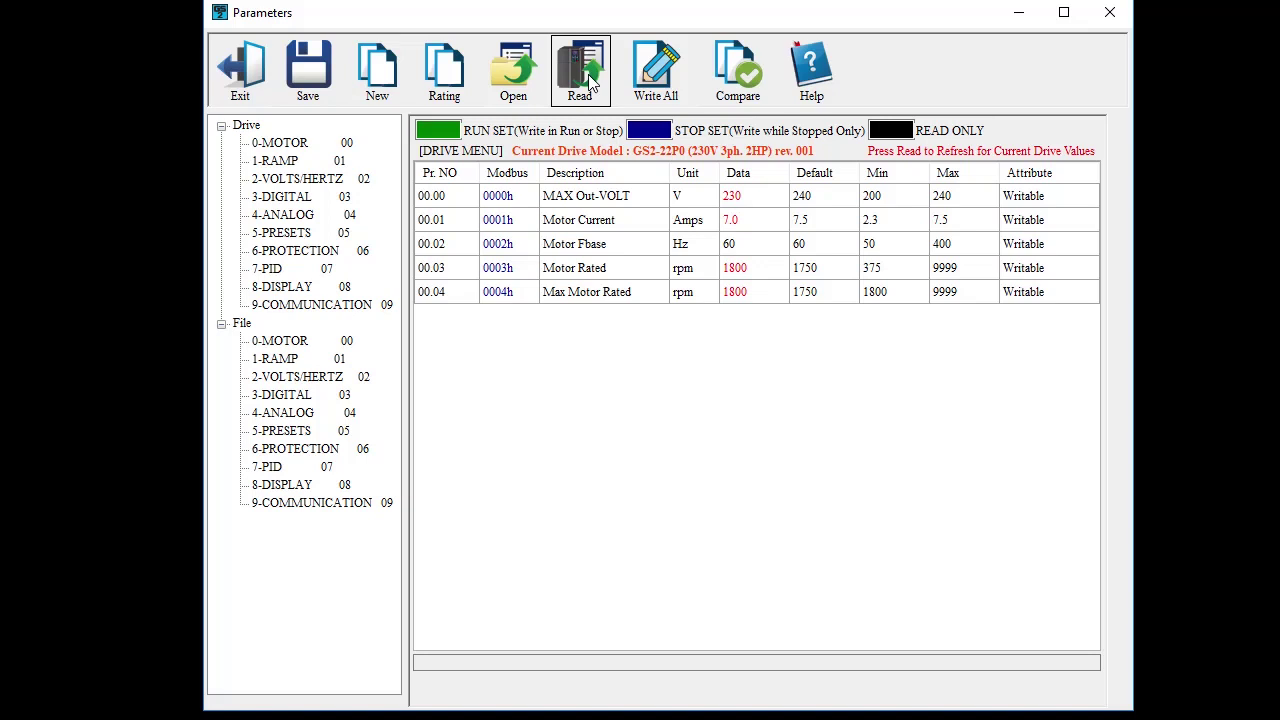
pyautogui.click(240, 131)
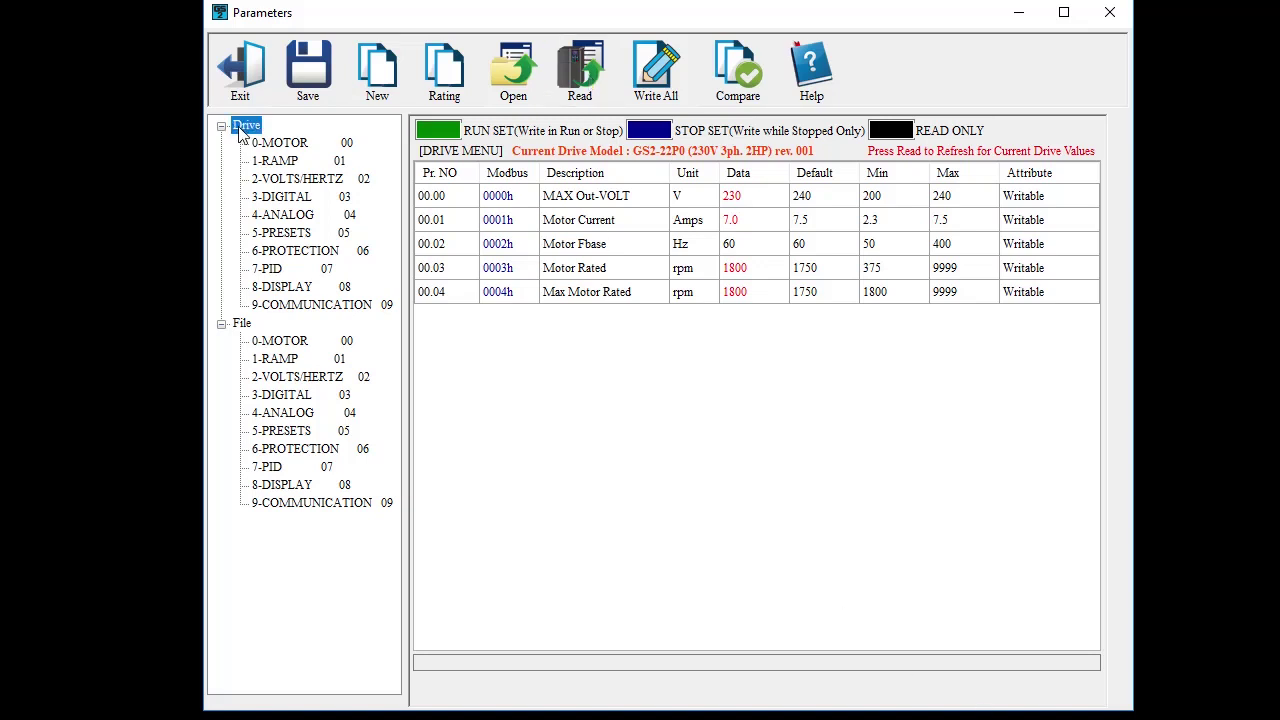